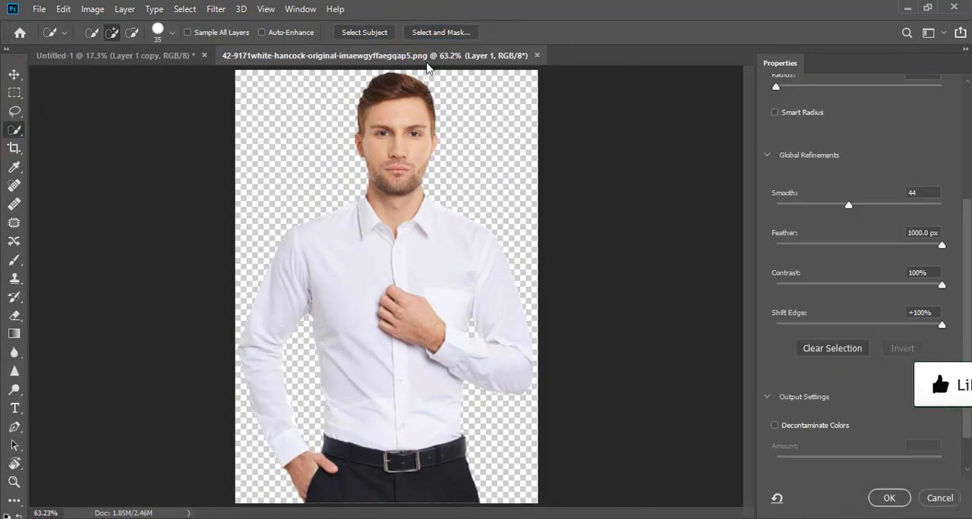
- Enter Select and Mask and quick-select the left half of the shirt in the image, including the whole left sleeve
left_click(91, 32)
left_click_drag(318, 251, 334, 276)
mouse_move(331, 228)
left_mouse_down()
mouse_move(350, 268)
mouse_move(351, 216)
left_mouse_up()
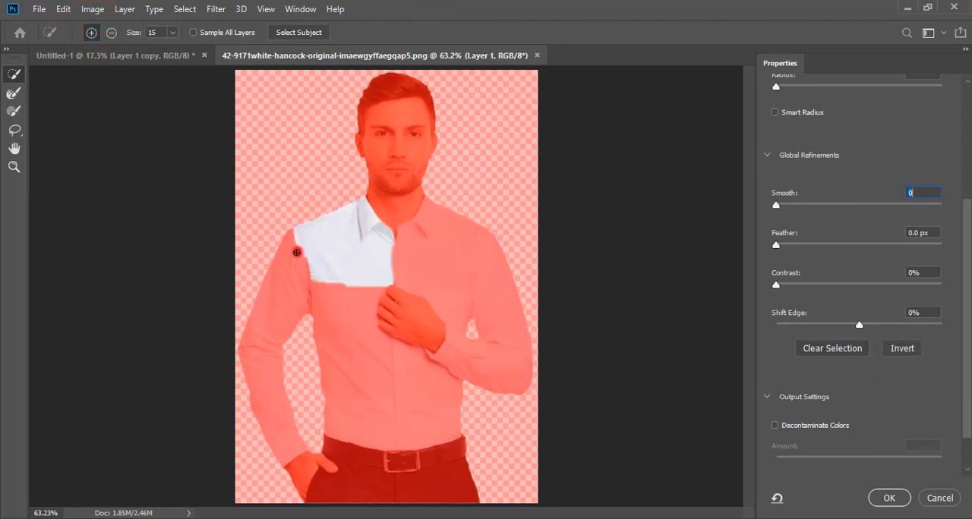
left_click_drag(297, 251, 271, 322)
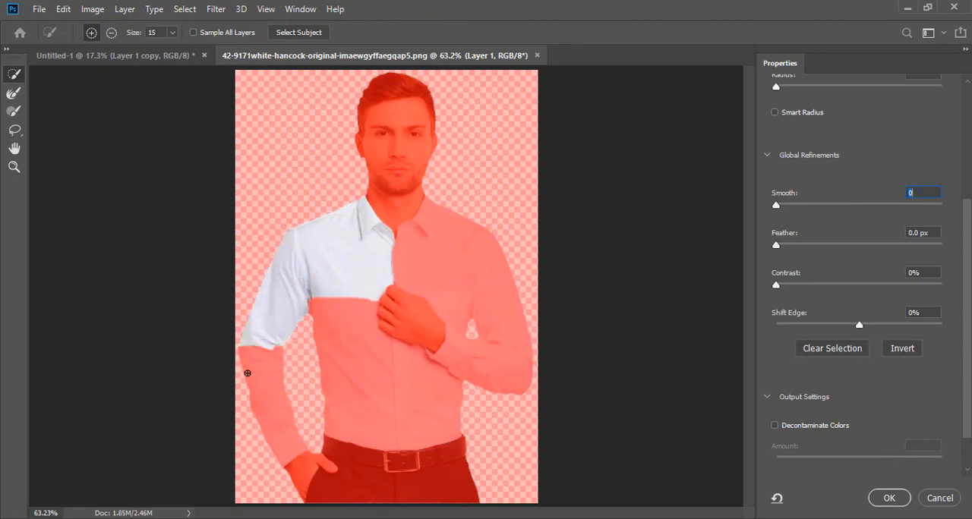
left_click_drag(274, 416, 278, 433)
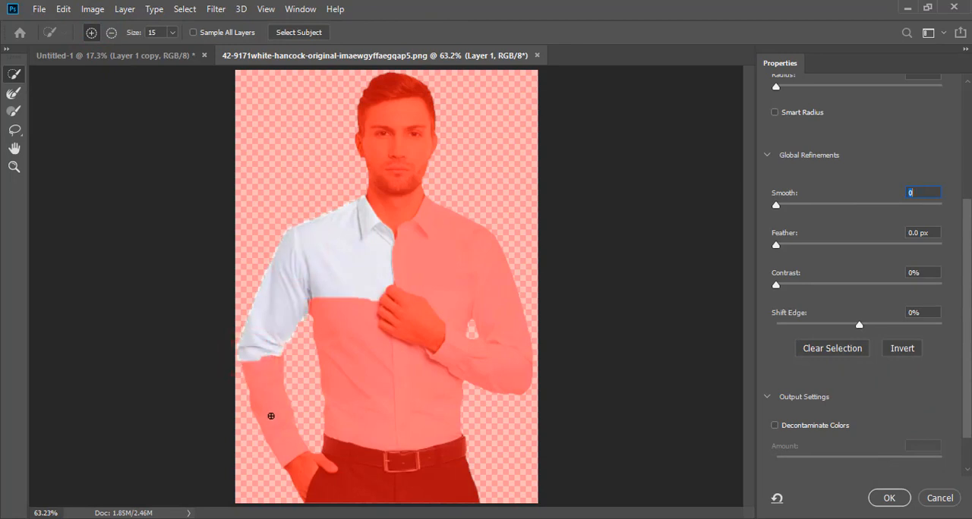
left_click(271, 416)
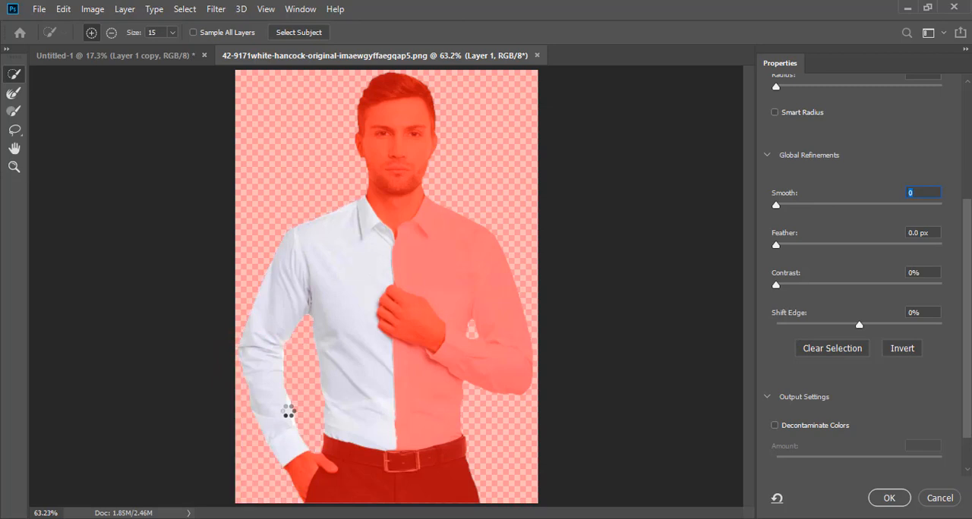
- Add the right half of the shirt to the selection, including the collar, sleeve and area below the hand
left_click_drag(401, 252, 437, 278)
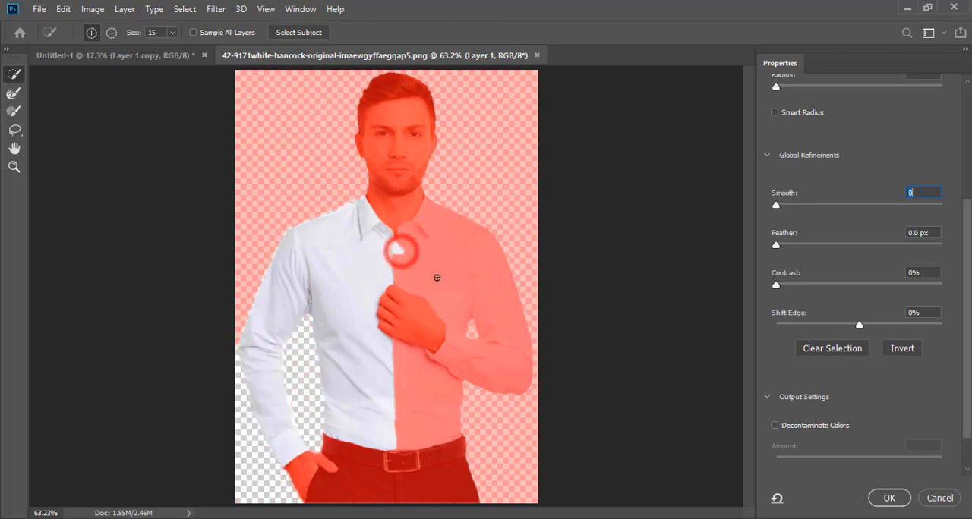
left_click(432, 223)
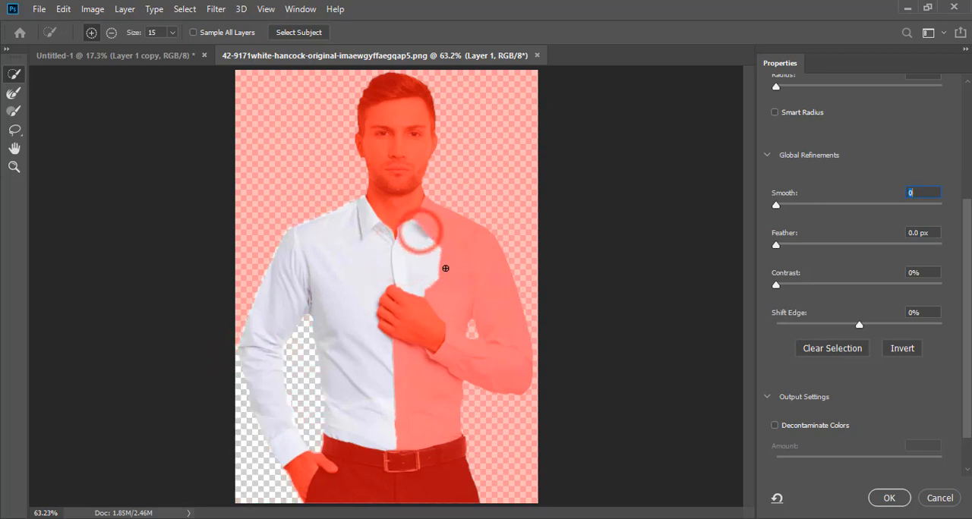
left_click(430, 221)
mouse_move(471, 279)
left_mouse_down()
mouse_move(461, 244)
mouse_move(472, 274)
left_mouse_up()
left_click(401, 381)
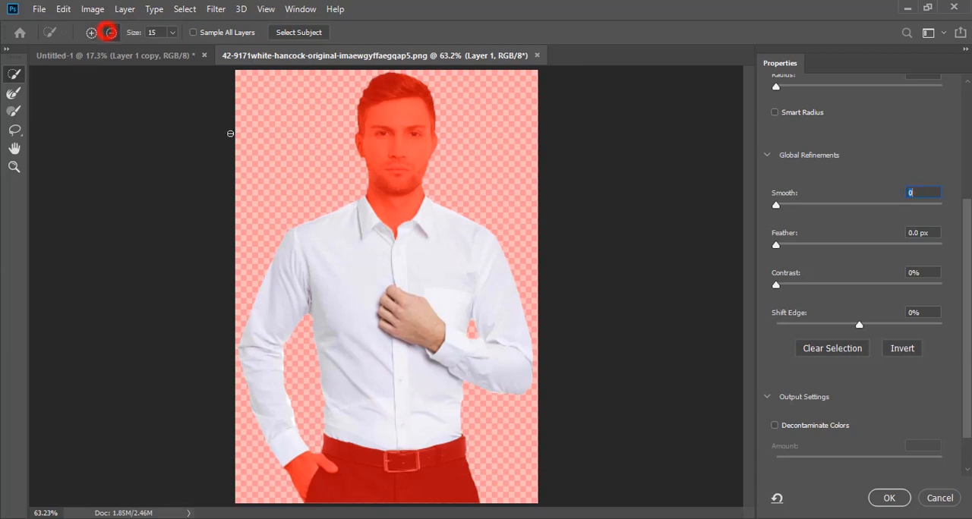
- Subtract the hand on the chest from the selection and output the shirt as a new layer with a layer mask
left_click(404, 313)
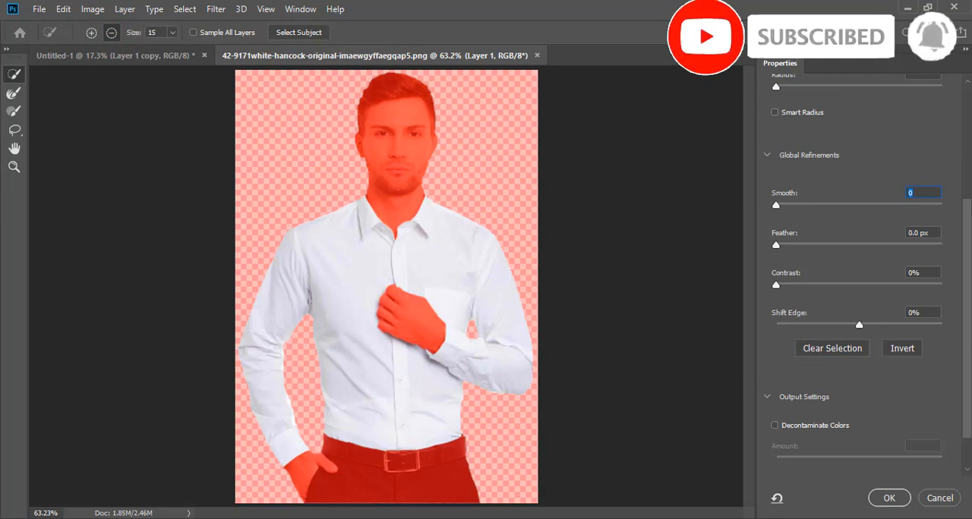
left_click(893, 498)
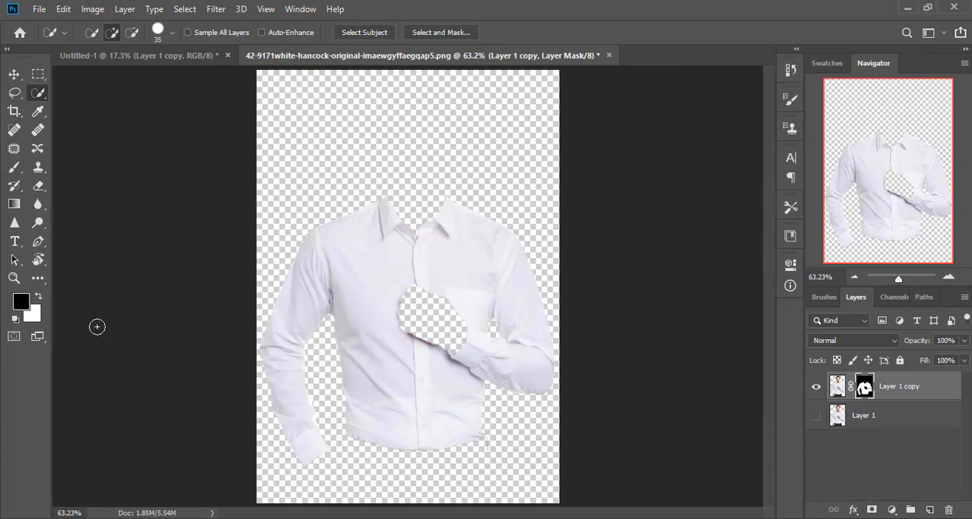
- Make Layer 1 visible beneath the masked shirt layer
left_click(14, 278)
left_click_drag(462, 275, 518, 386)
key("ctrl+0")
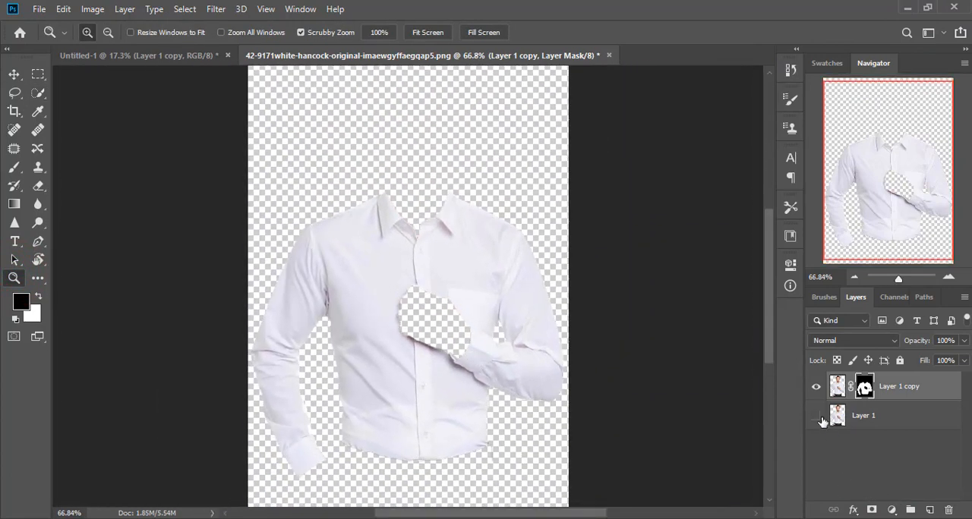
left_click(816, 415)
left_click(816, 416)
left_click(816, 415)
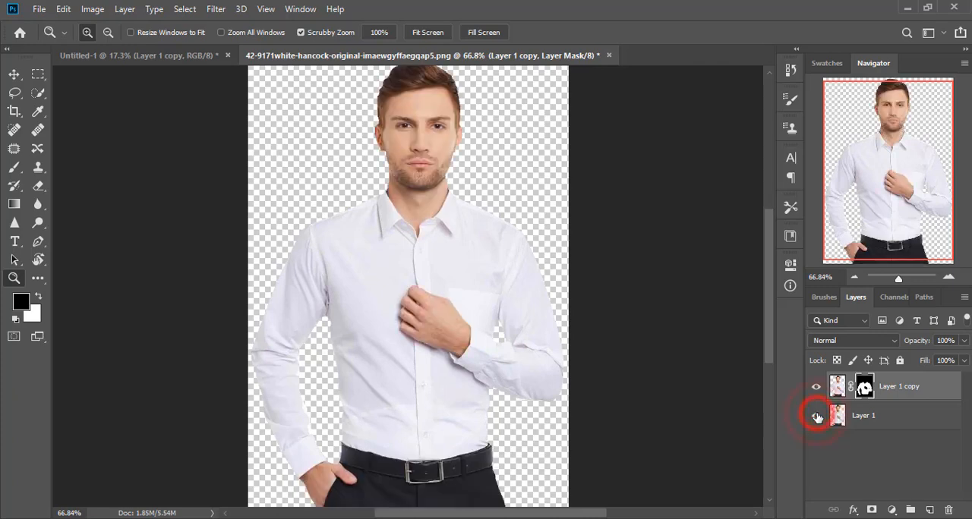
- Add a light blue Solid Color fill layer as the background behind the man
left_click(891, 509)
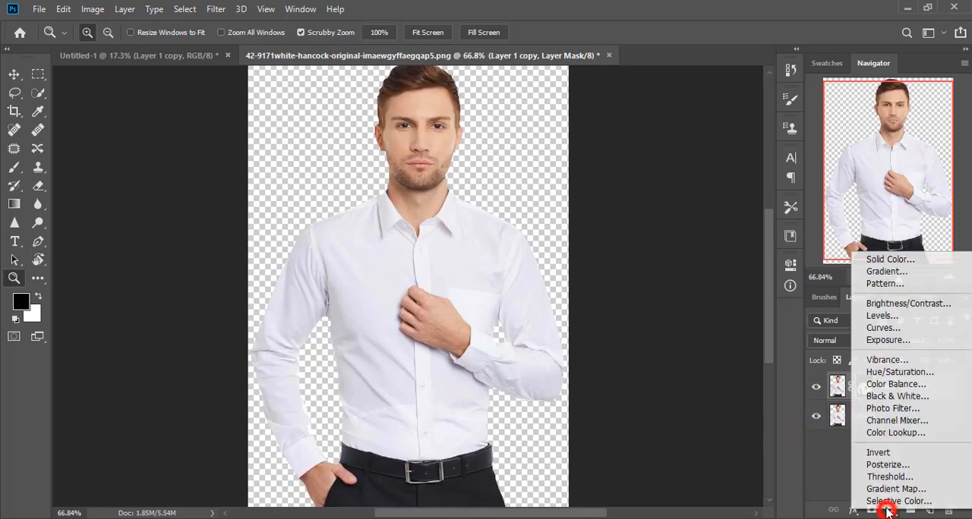
left_click(885, 256)
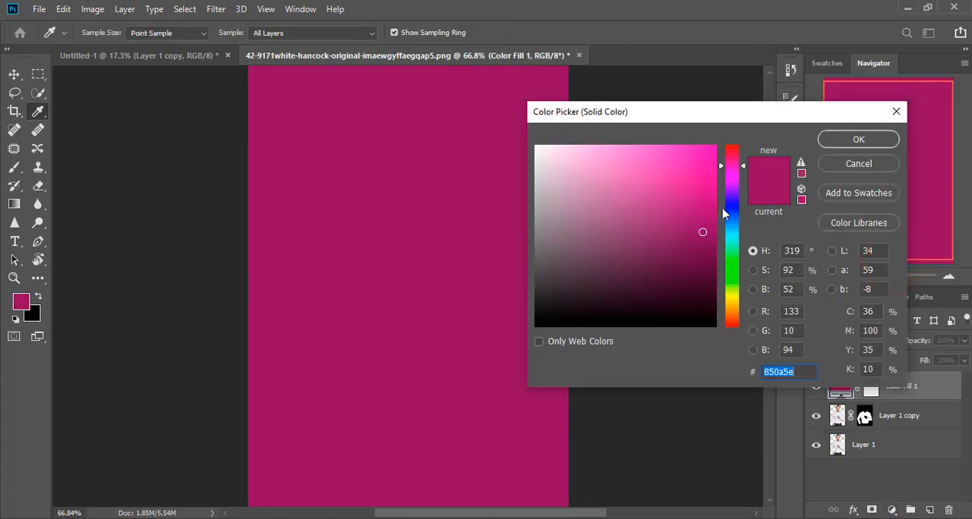
mouse_move(702, 232)
left_mouse_down()
mouse_move(671, 165)
mouse_move(645, 147)
mouse_move(510, 152)
mouse_move(524, 153)
left_mouse_up()
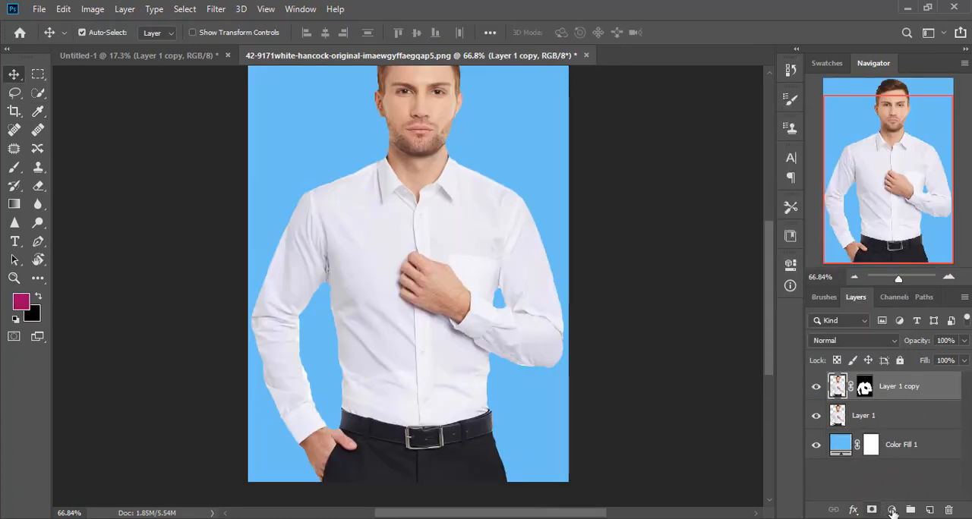
left_click(891, 510)
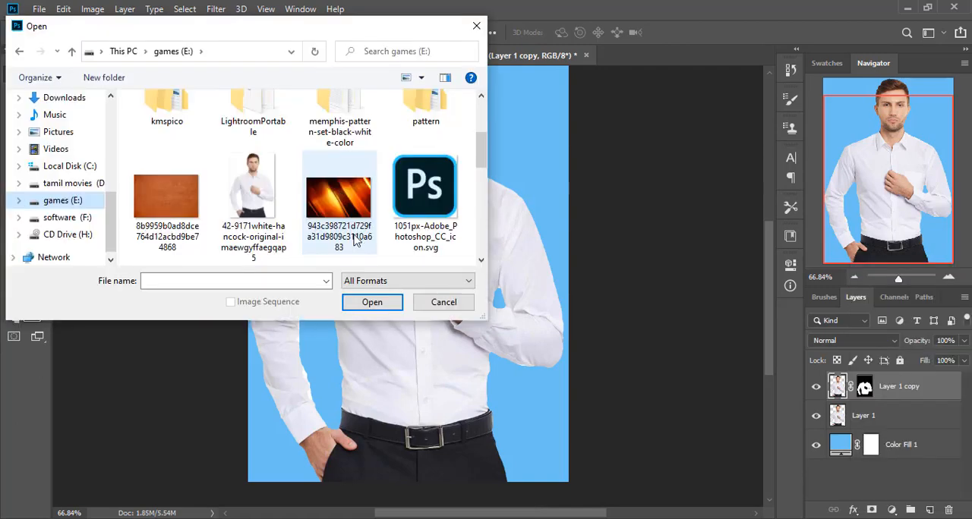
- Browse to the men folder inside the pattern folder on drive E: for an image to open
scroll(357, 239, "up", 2)
scroll(336, 234, "down", 1)
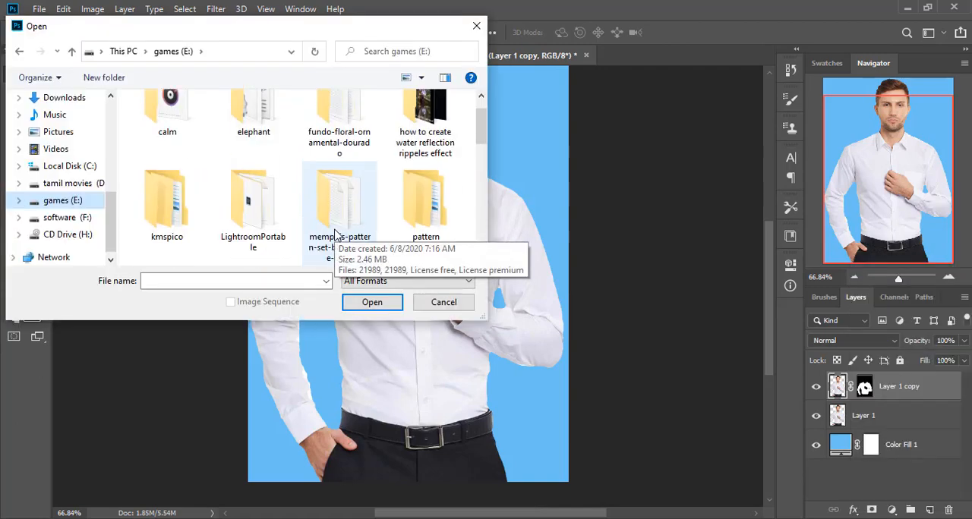
left_click(429, 200)
double_click(425, 201)
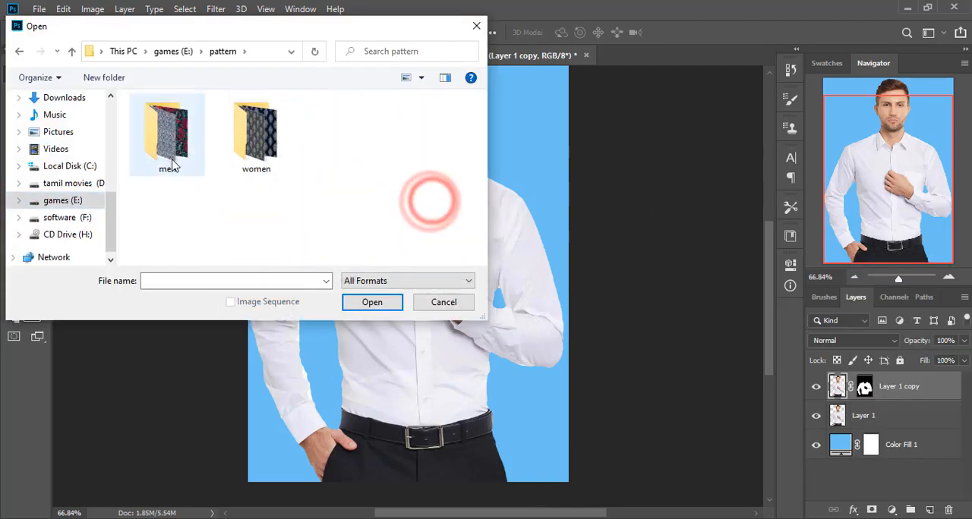
double_click(171, 148)
- Open the dark doodle image dcd32292caed2e11256f182361e81954.jpg through Camera Raw without adjustments
scroll(304, 189, "down", 5)
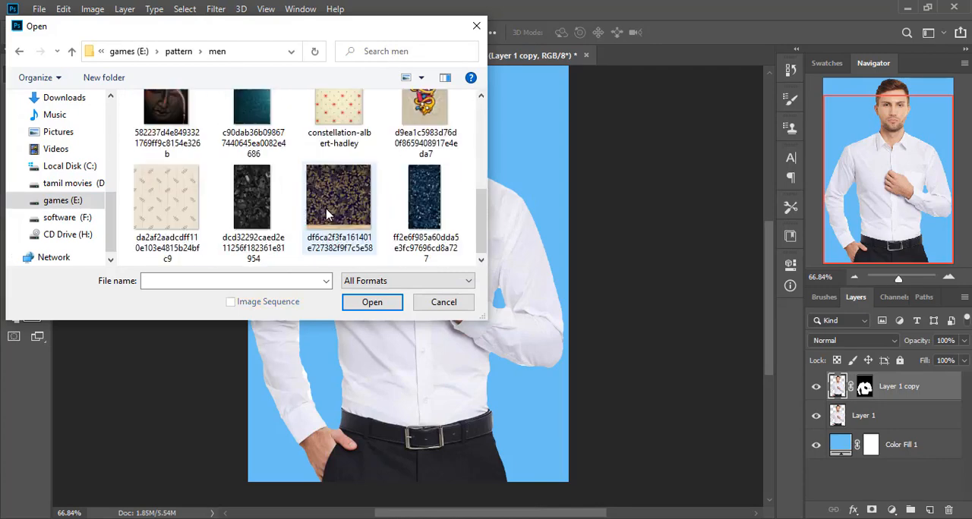
scroll(319, 205, "up", 5)
scroll(334, 217, "down", 5)
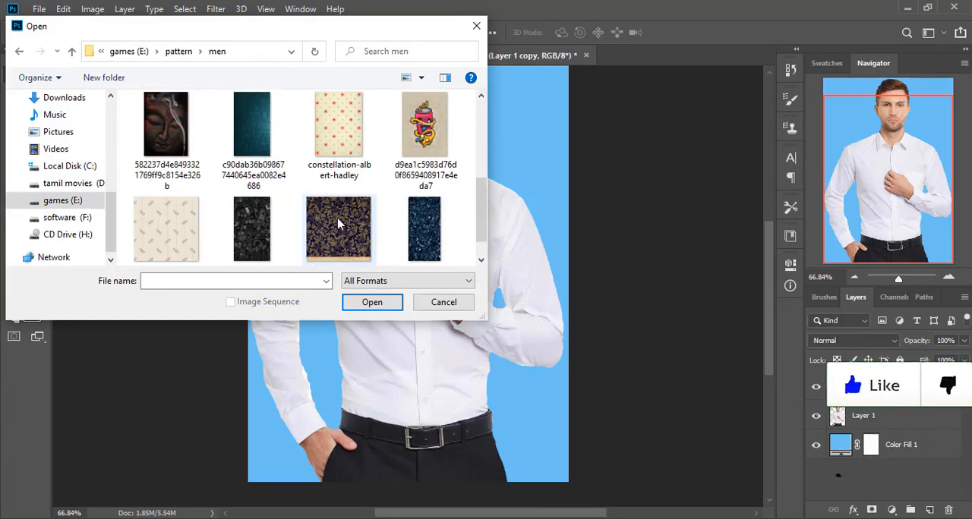
scroll(338, 222, "up", 2)
scroll(335, 222, "down", 2)
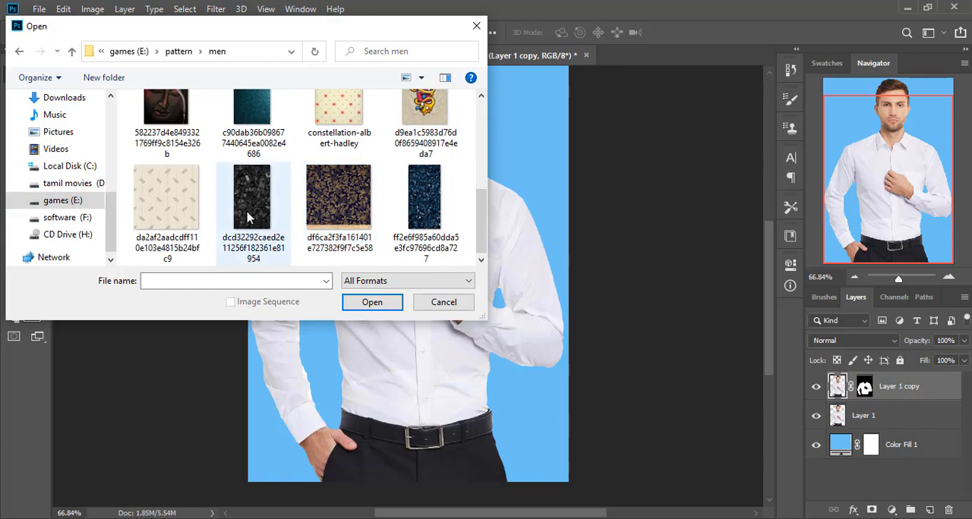
left_click(255, 217)
left_click(371, 302)
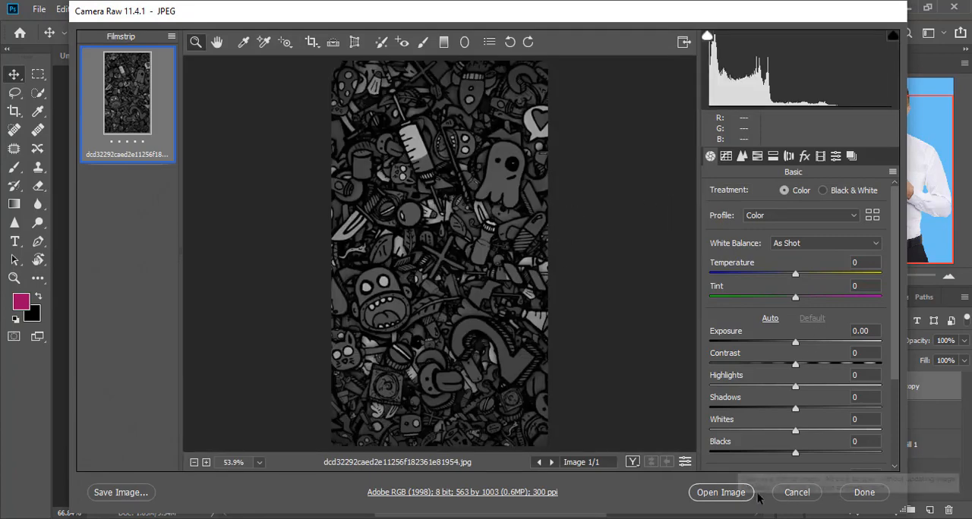
left_click(721, 493)
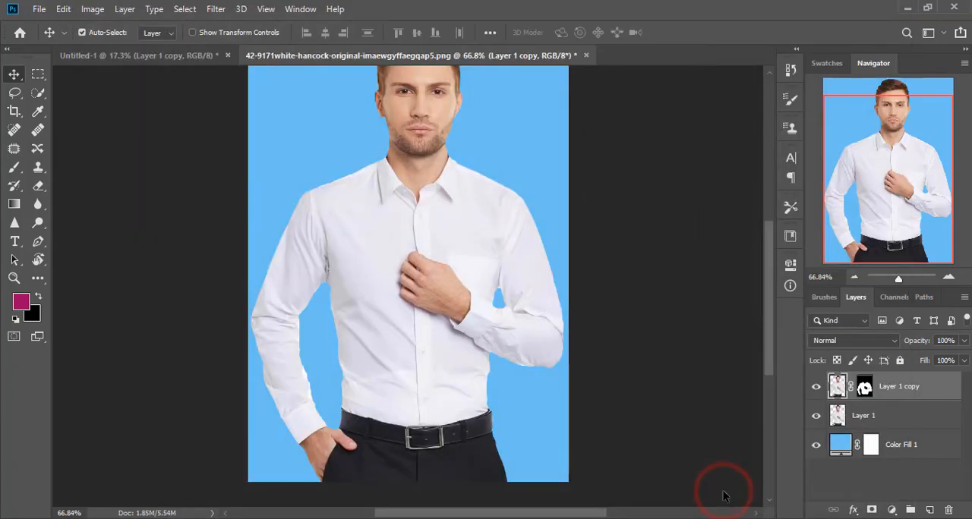
- Define the doodle image as a pattern named "func"
left_click(11, 281)
left_click_drag(397, 283, 411, 300)
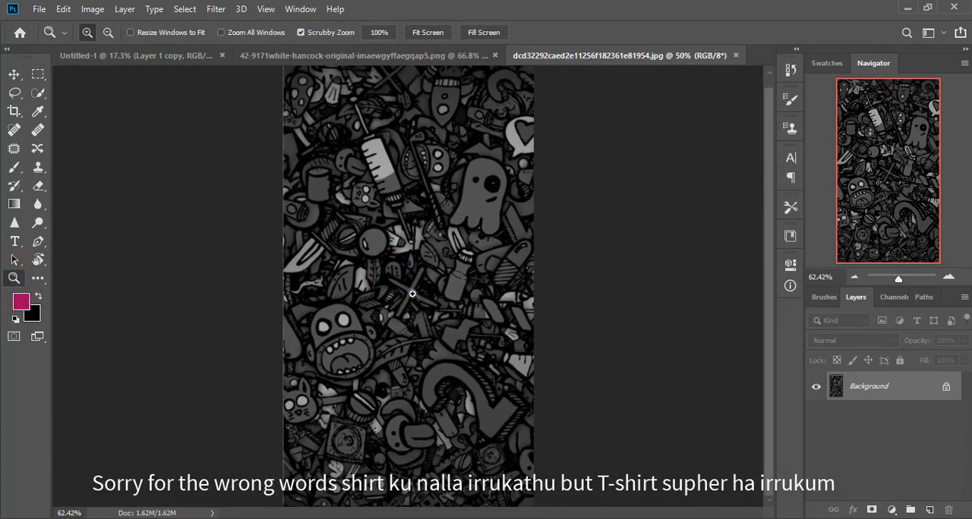
left_click(62, 9)
left_click(119, 394)
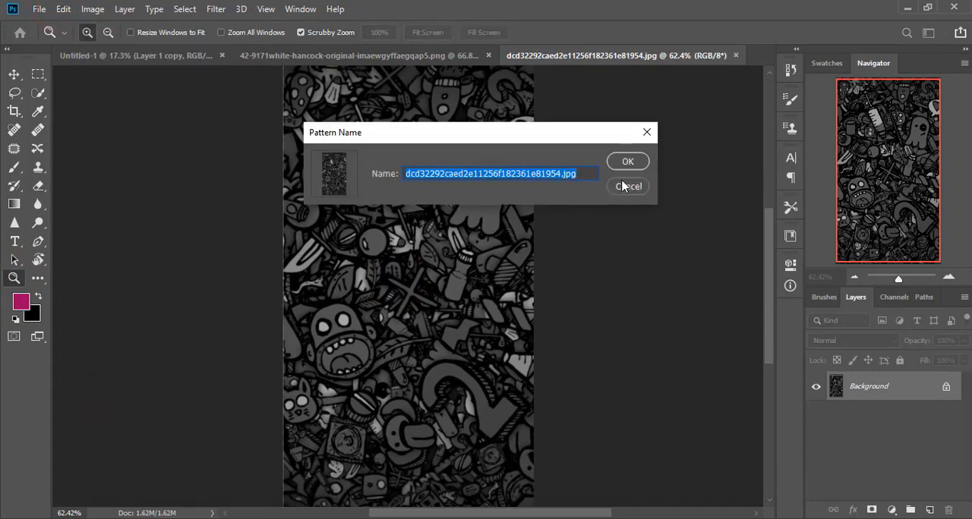
key("BackSpace")
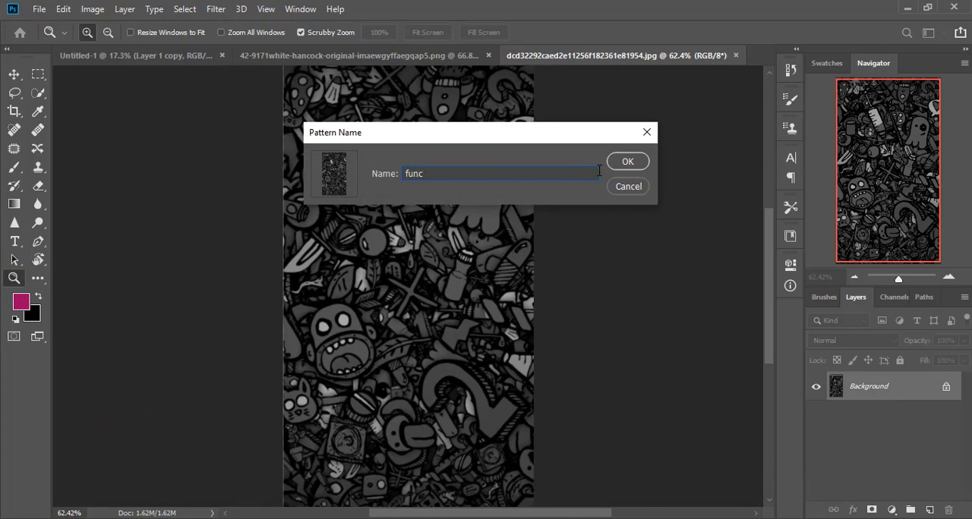
key("Return")
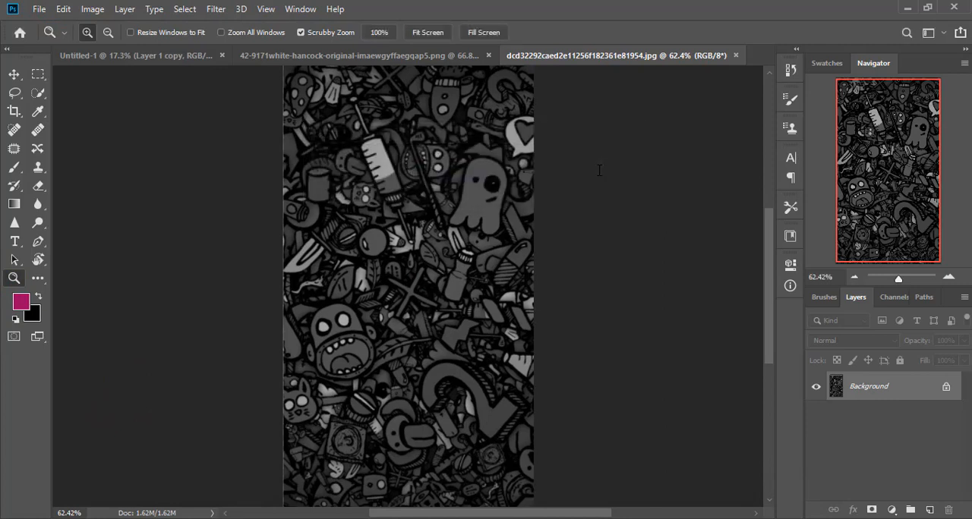
- In the white-shirt document, add a Pattern fill layer above Layer 1 copy using the dark doodle pattern at 100% scale
left_click(314, 55)
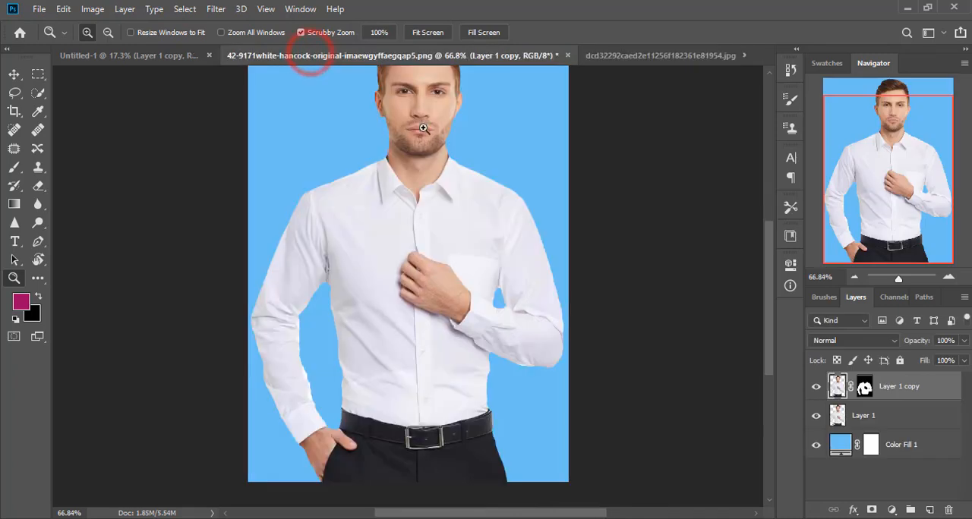
left_click(893, 511)
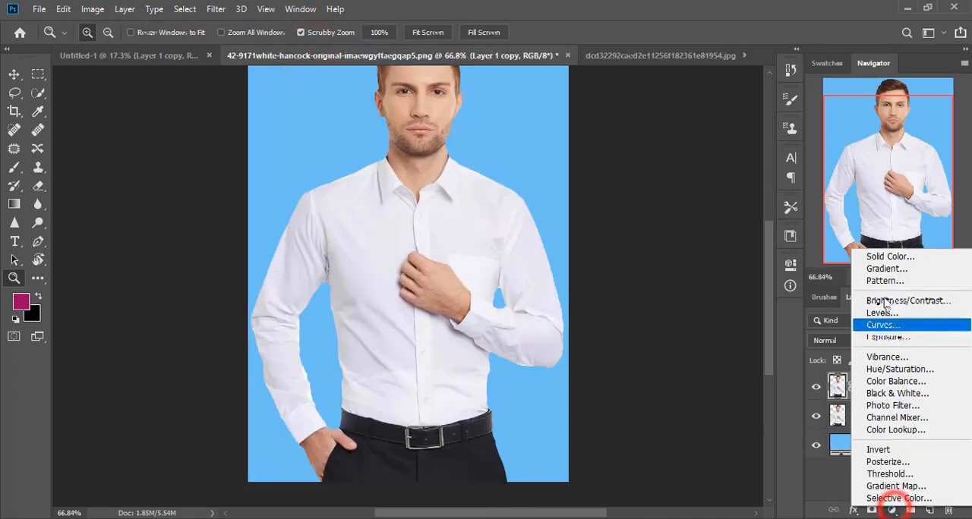
left_click(829, 284)
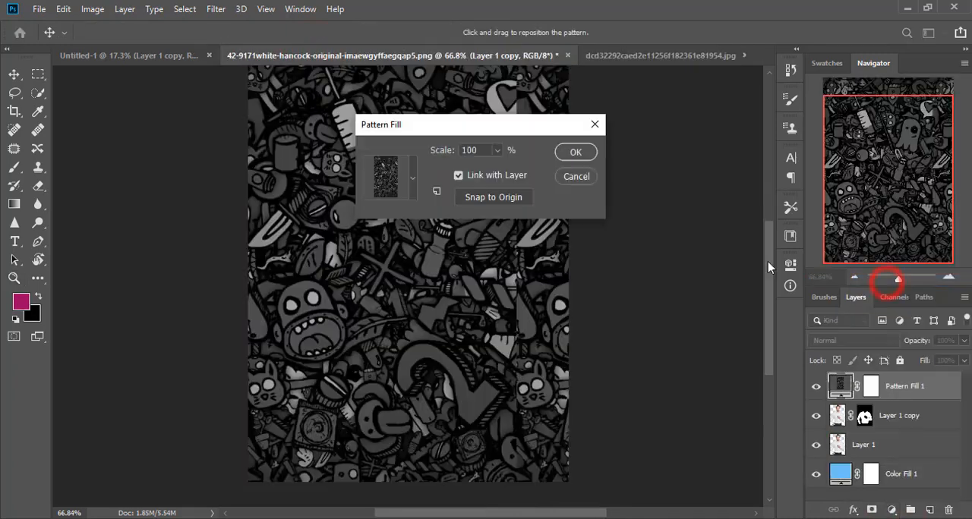
left_click(411, 178)
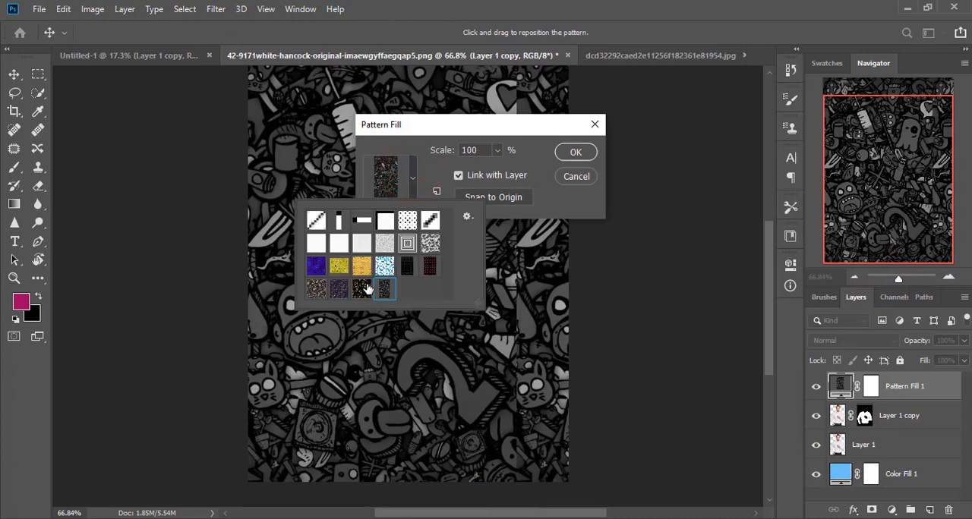
left_click(576, 153)
left_click(576, 153)
- Clip the pattern fill layer to the masked shirt layer and set its blend mode to Multiply
right_click(907, 388)
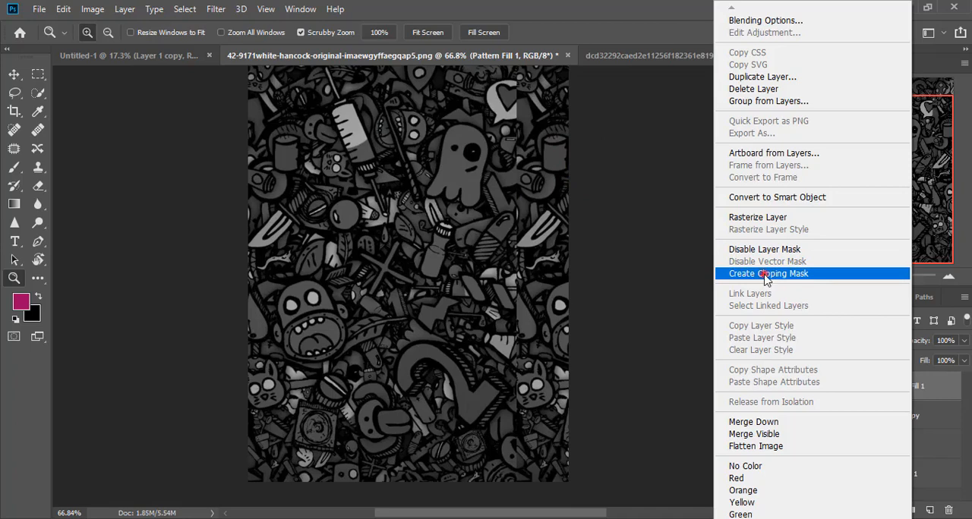
left_click(765, 275)
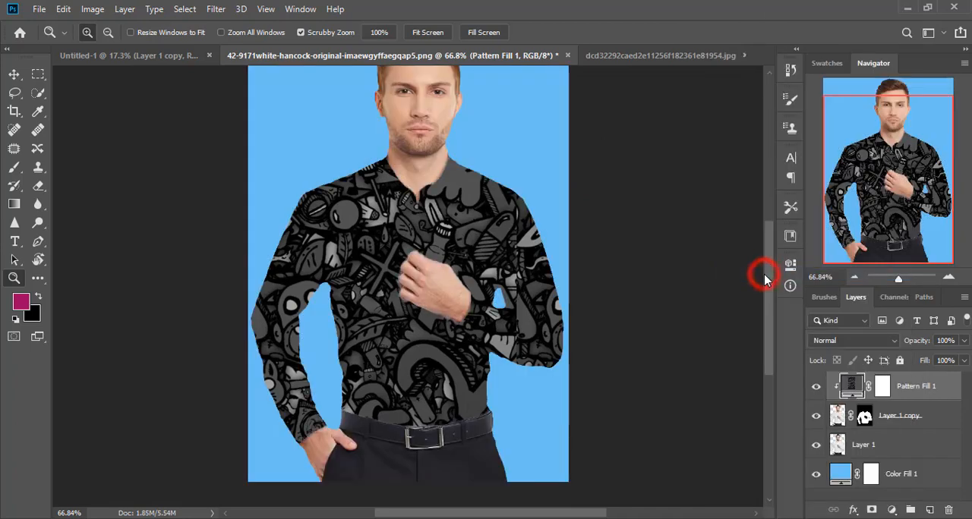
left_click(831, 340)
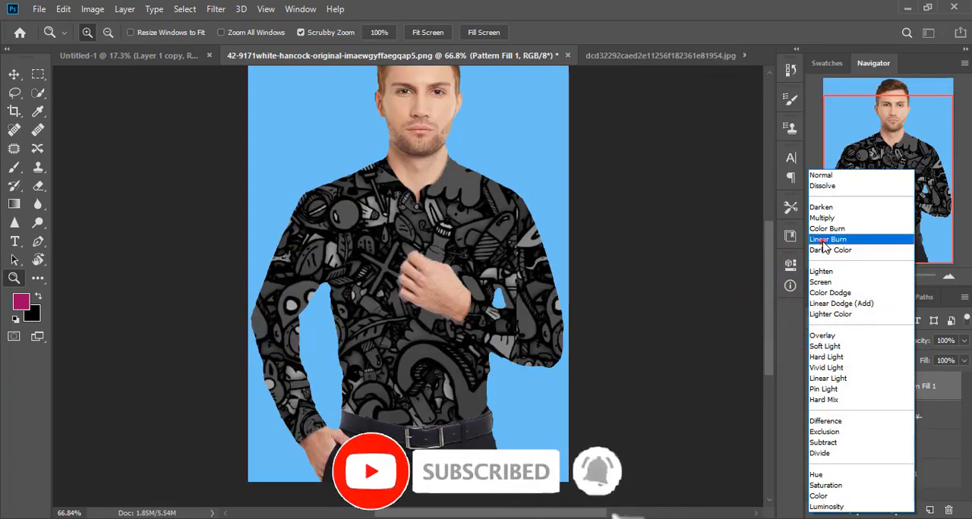
left_click(823, 240)
left_click(843, 338)
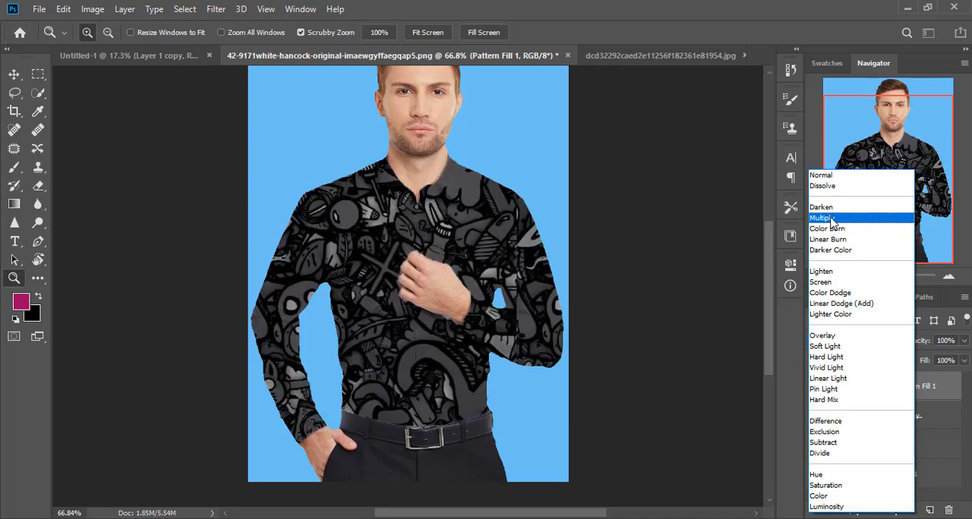
left_click(832, 220)
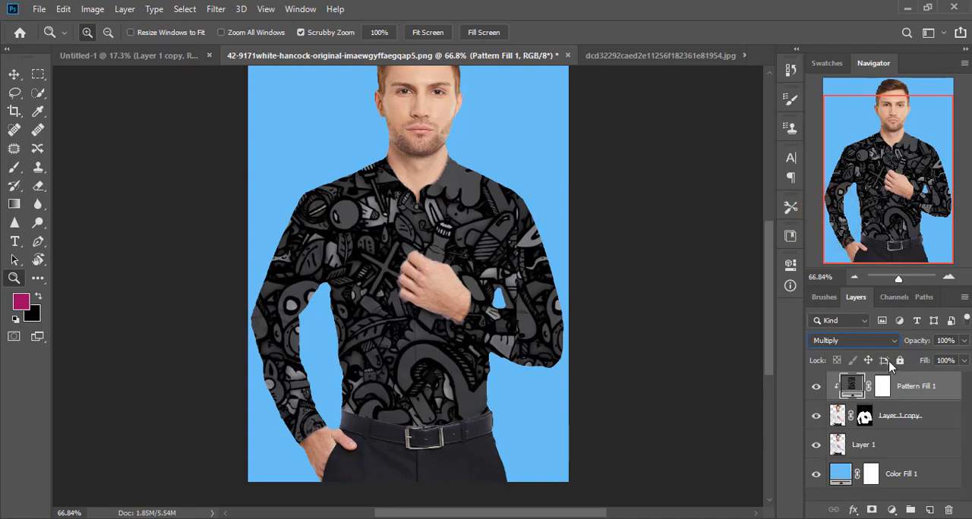
- Scale the doodle pattern fill on the shirt to 78%
double_click(851, 385)
left_click(497, 150)
left_click_drag(497, 172, 495, 171)
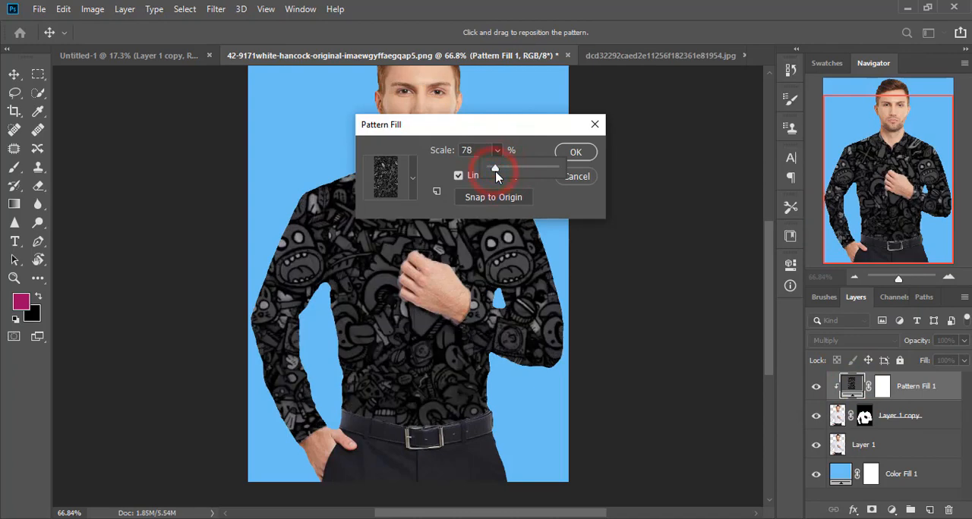
left_click(574, 152)
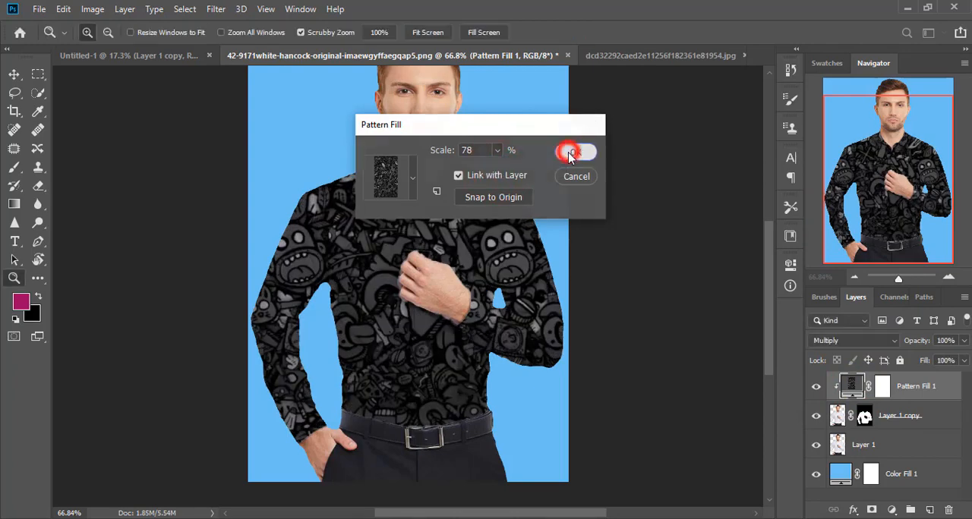
- Switch the pattern fill to the brown paisley pattern on dark background and set its scale to 15%
double_click(851, 385)
left_click(412, 184)
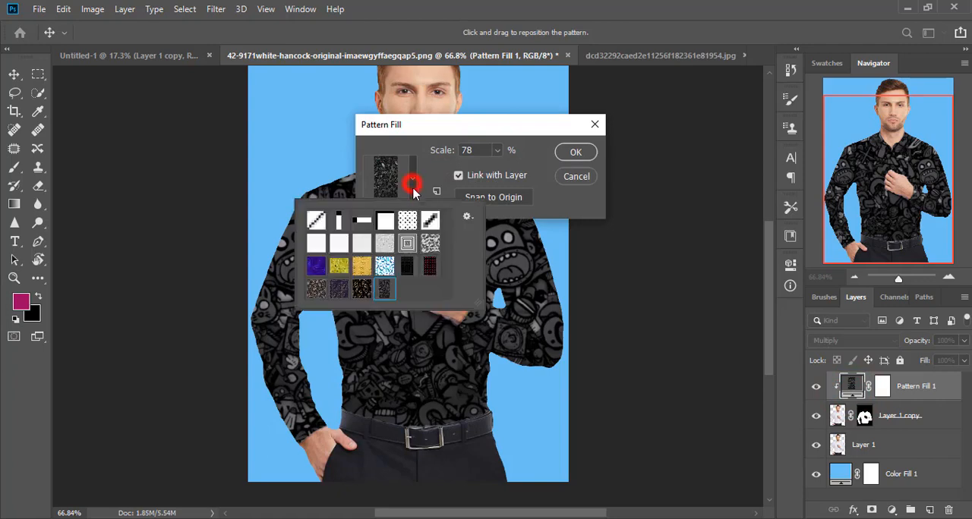
left_click(359, 289)
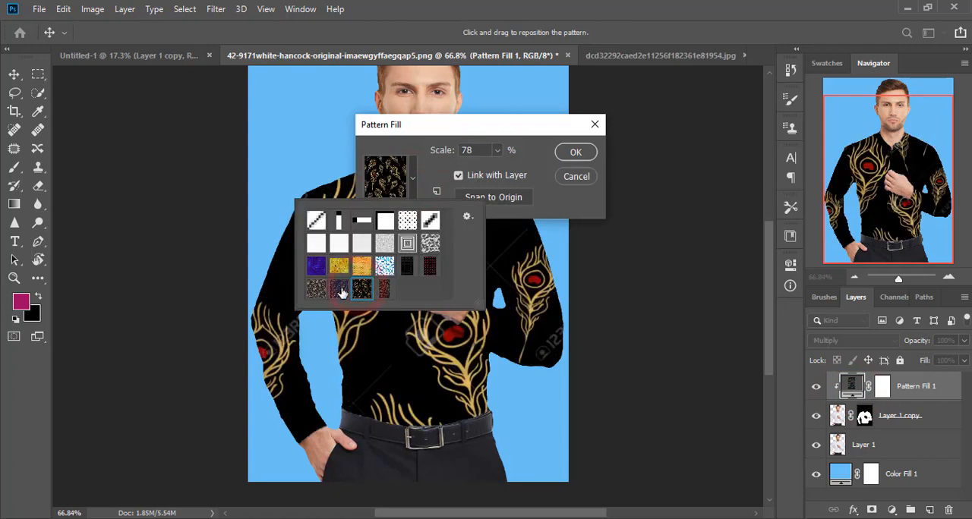
left_click(339, 290)
left_click(308, 298)
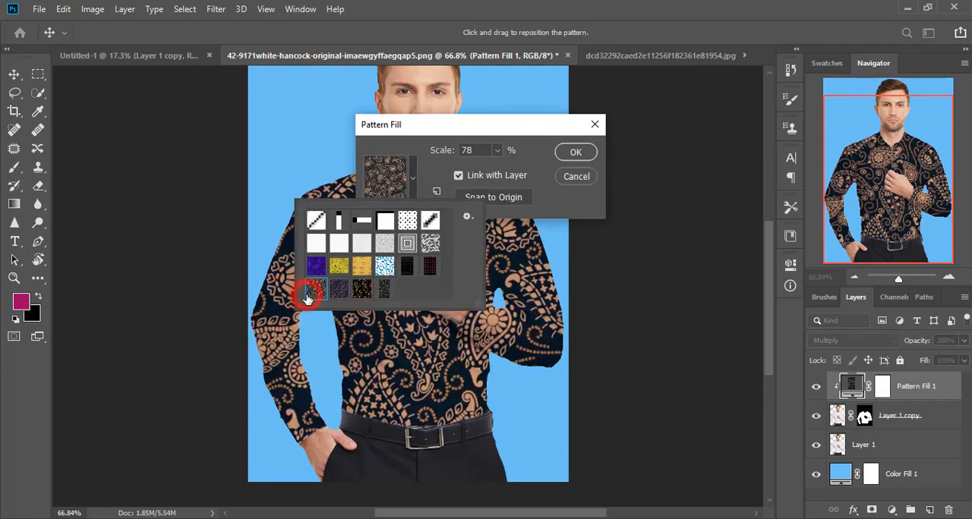
left_click(496, 151)
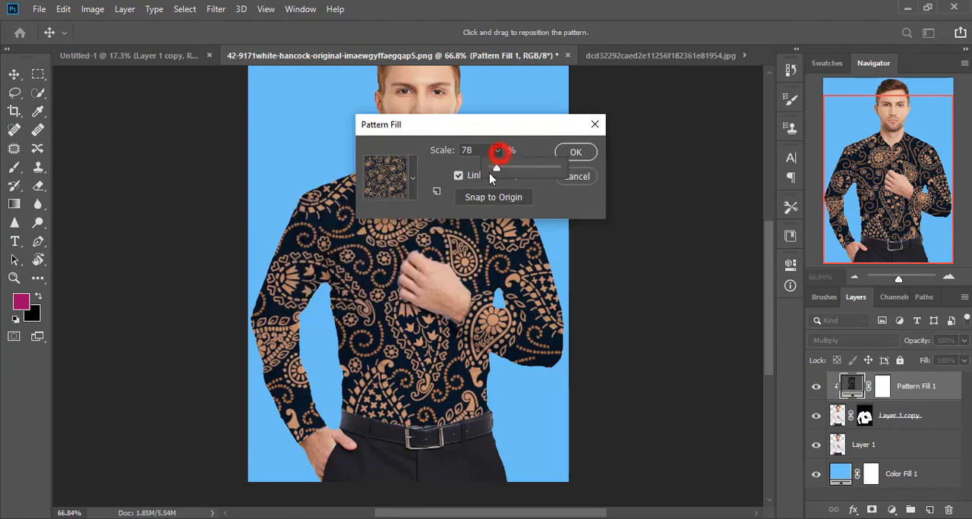
mouse_move(494, 171)
left_mouse_down()
mouse_move(514, 173)
mouse_move(426, 146)
left_mouse_up()
key("BackSpace")
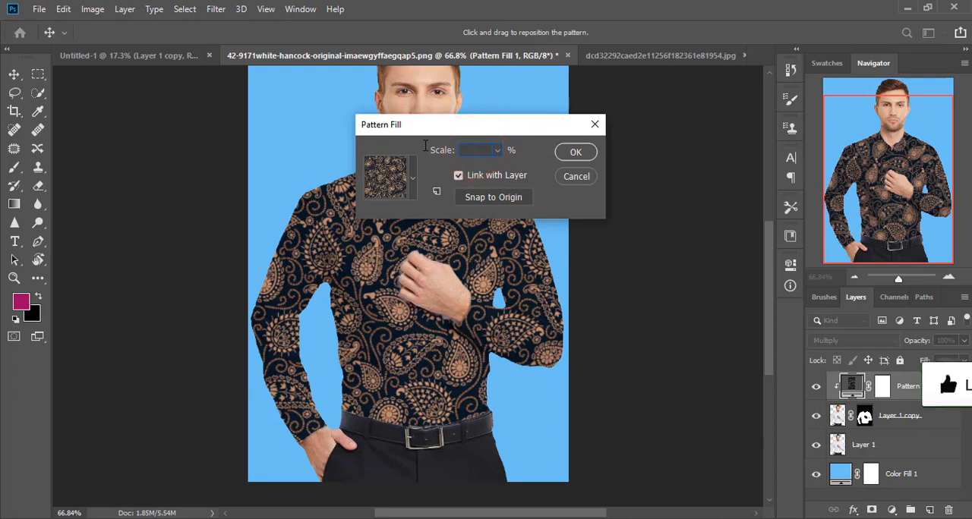
type("15")
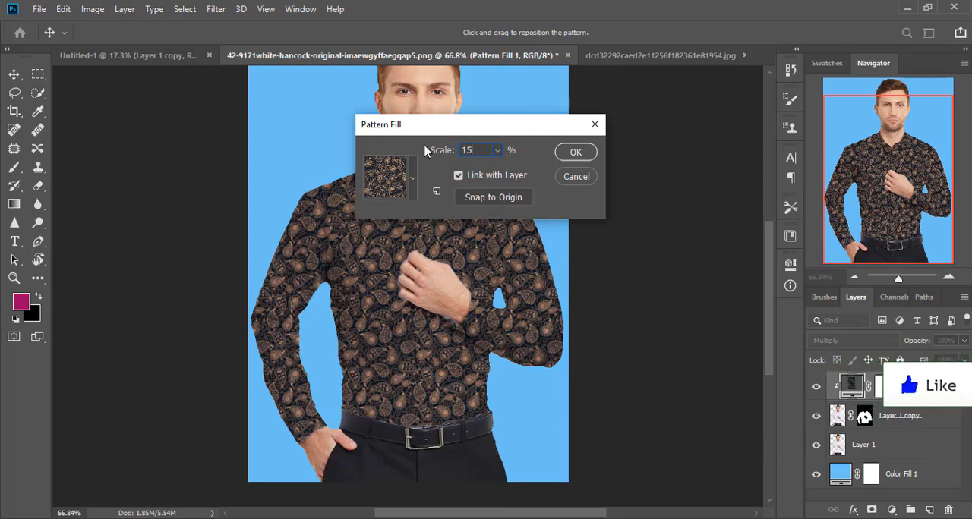
left_click(575, 151)
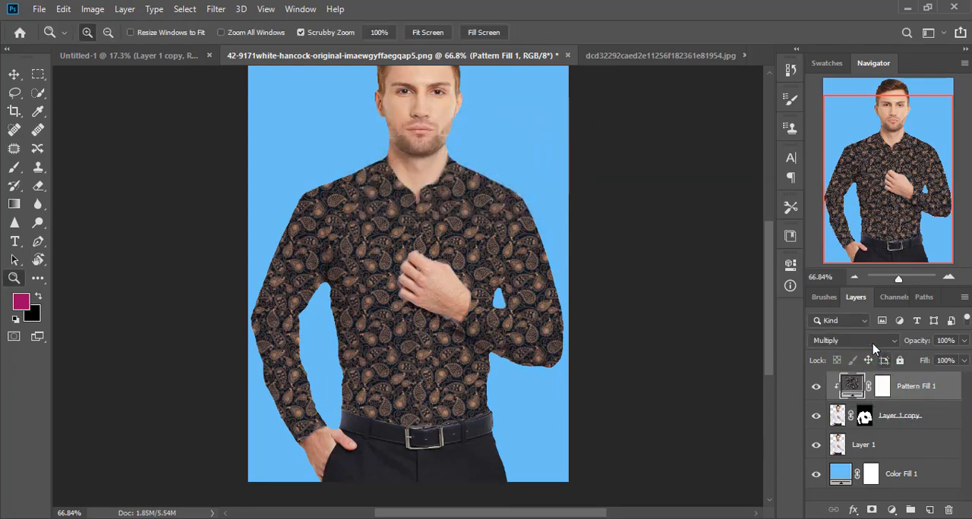
- Set the pattern fill layer's blend mode to Linear Burn
left_click(871, 343)
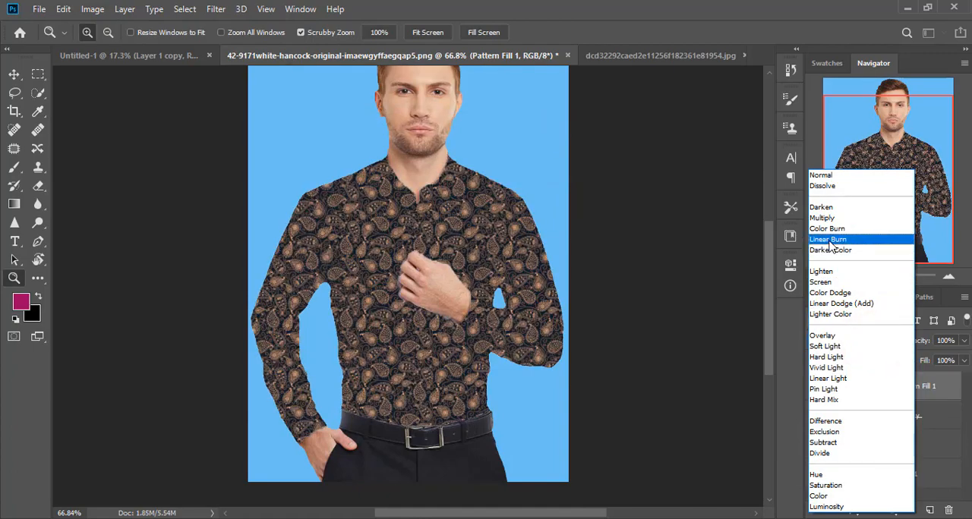
left_click(828, 240)
mouse_move(465, 238)
left_mouse_down()
mouse_move(510, 321)
mouse_move(448, 273)
mouse_move(483, 301)
mouse_move(479, 293)
mouse_move(463, 309)
left_mouse_up()
mouse_move(392, 259)
left_mouse_down()
mouse_move(467, 313)
mouse_move(404, 264)
left_mouse_up()
- Add a Curves adjustment clipped to the pattern fill and raise the RGB curve in the shadows and upper tones to brighten the shirt
left_click(891, 509)
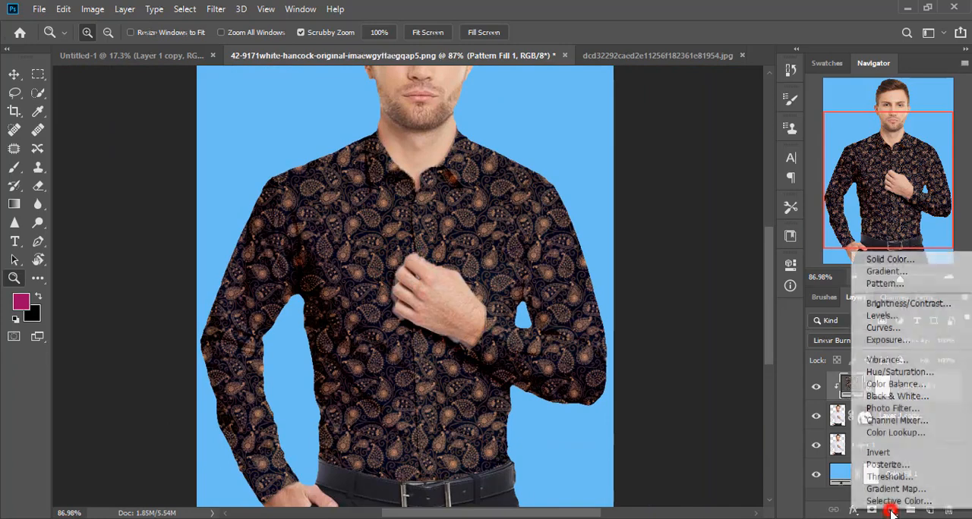
left_click(881, 328)
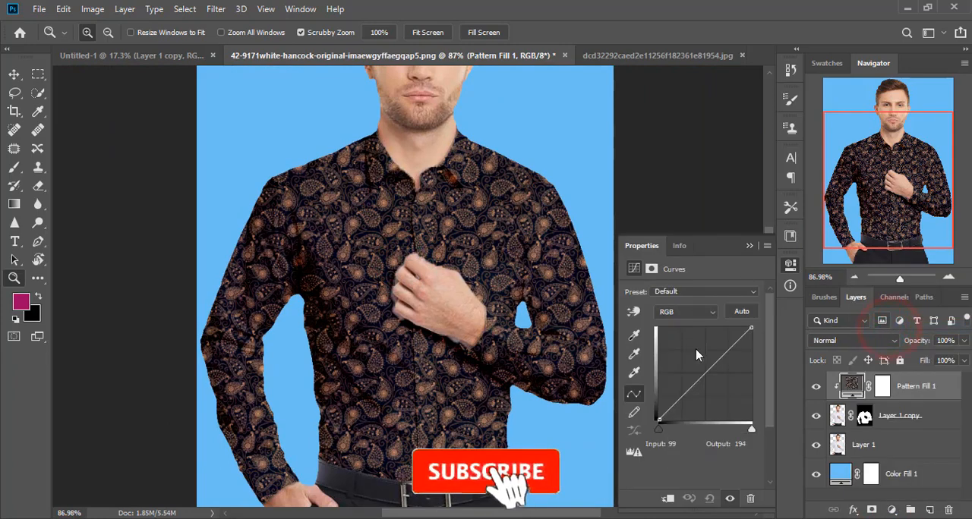
left_click(663, 496)
left_click_drag(668, 408, 672, 399)
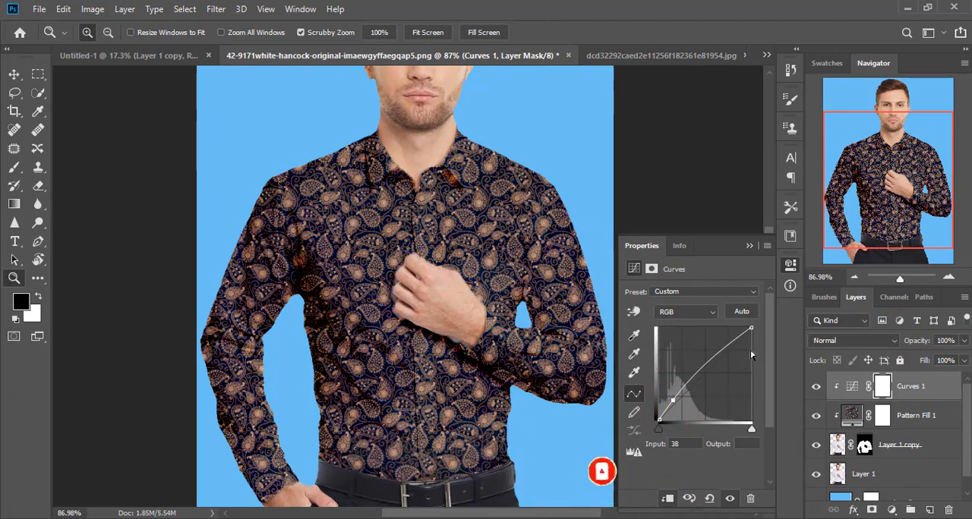
left_click(716, 352)
mouse_move(716, 352)
left_mouse_down()
mouse_move(727, 357)
mouse_move(719, 352)
left_mouse_up()
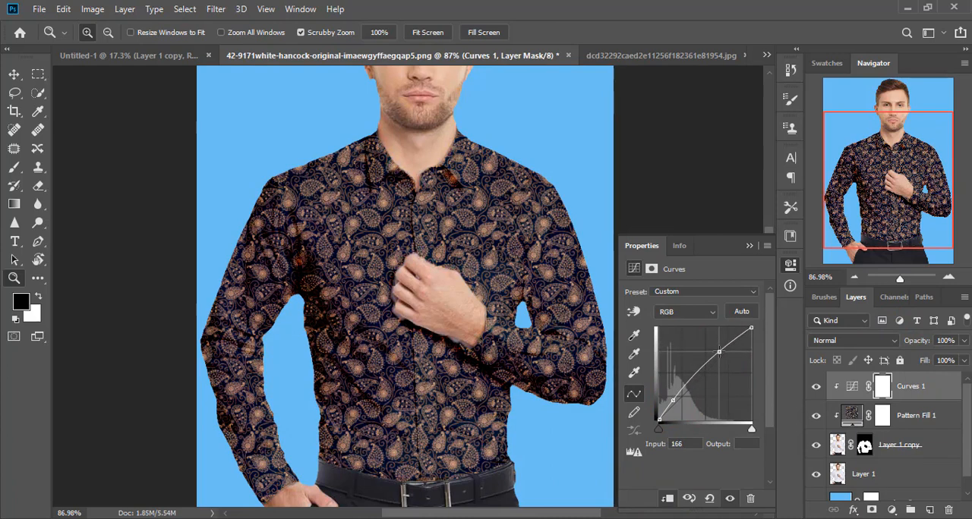
left_click(748, 246)
- Replace the paisley in the pattern fill layer with the white pattern of small blue flowers
scroll(516, 225, "up", 3)
left_click(445, 33)
left_click(412, 174)
left_click_drag(443, 244, 426, 214)
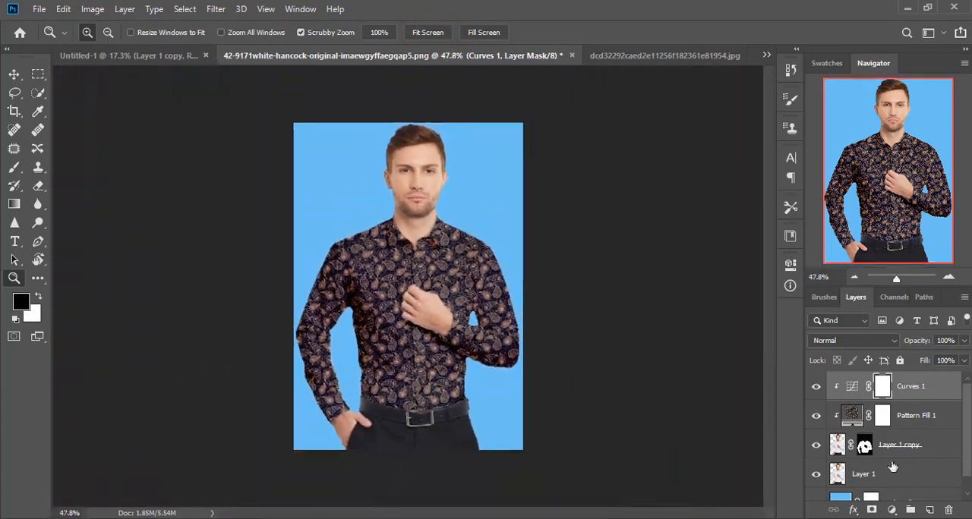
left_click(862, 417)
double_click(856, 413)
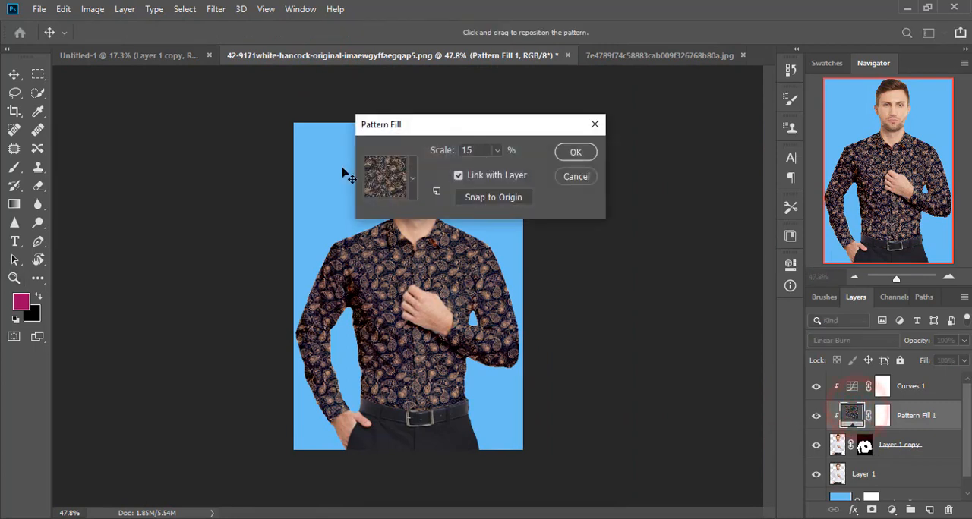
left_click(412, 179)
left_click(406, 288)
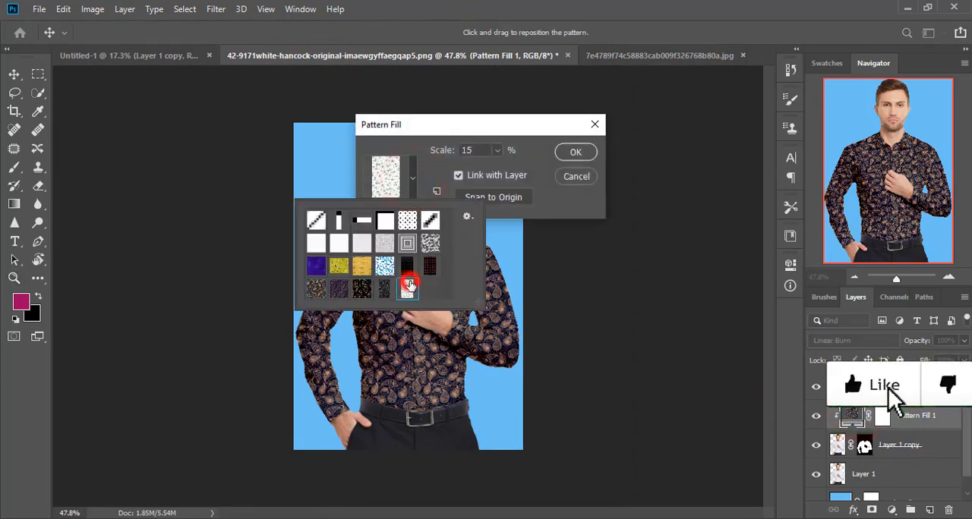
left_click(580, 148)
- Inspect the floral shirt up close, comparing it with the Curves adjustment hidden and shown
left_click_drag(438, 251, 459, 293)
scroll(555, 328, "down", 3)
left_click(815, 387)
left_click(817, 389)
left_click_drag(452, 264, 501, 306)
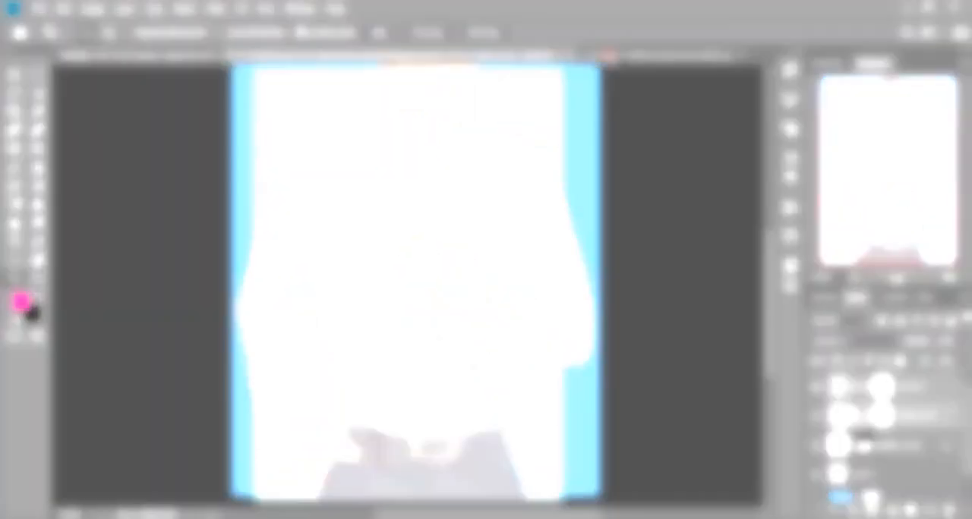
- Close the white-shirt document without saving its changes
left_click(606, 55)
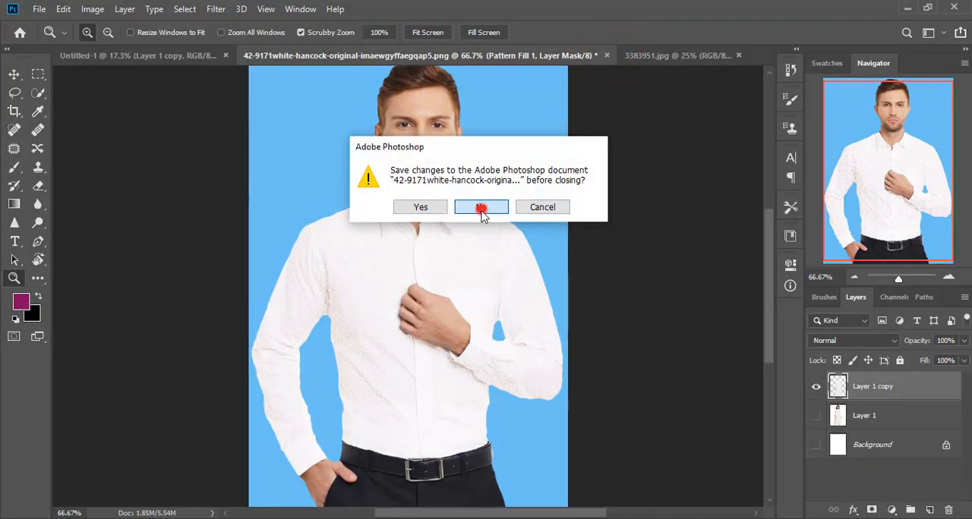
left_click(481, 207)
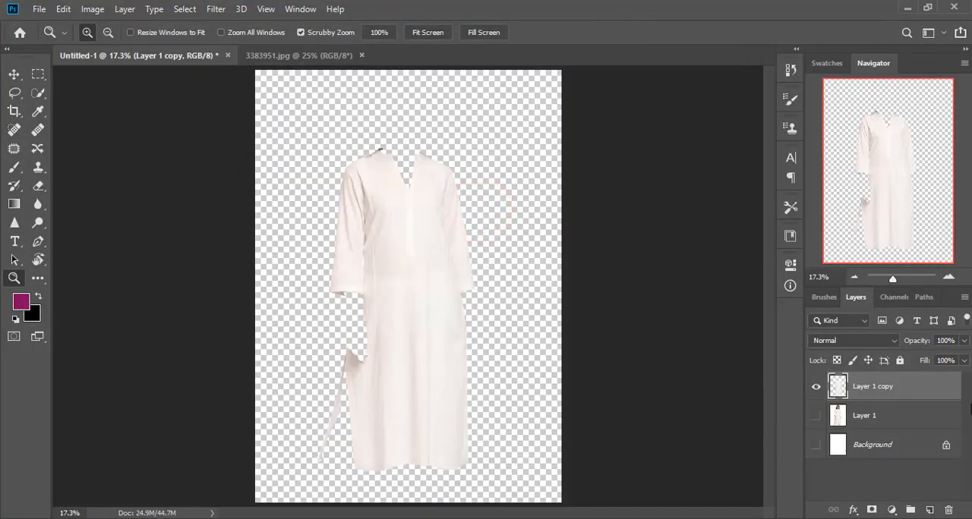
- In Untitled-1, make the full photo of the woman on Layer 1 visible beneath the cut-out dress layer
left_click(814, 414)
left_click(865, 418)
left_click(884, 387)
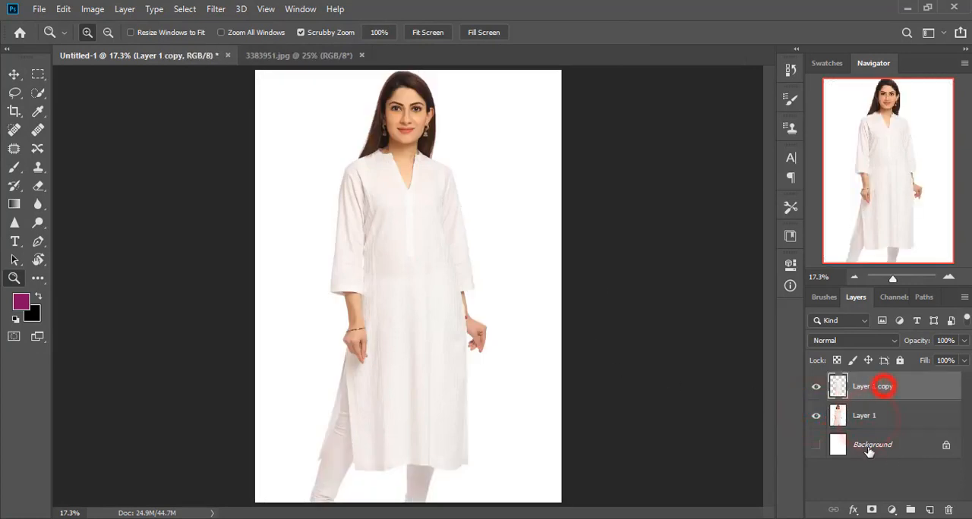
left_click(814, 417)
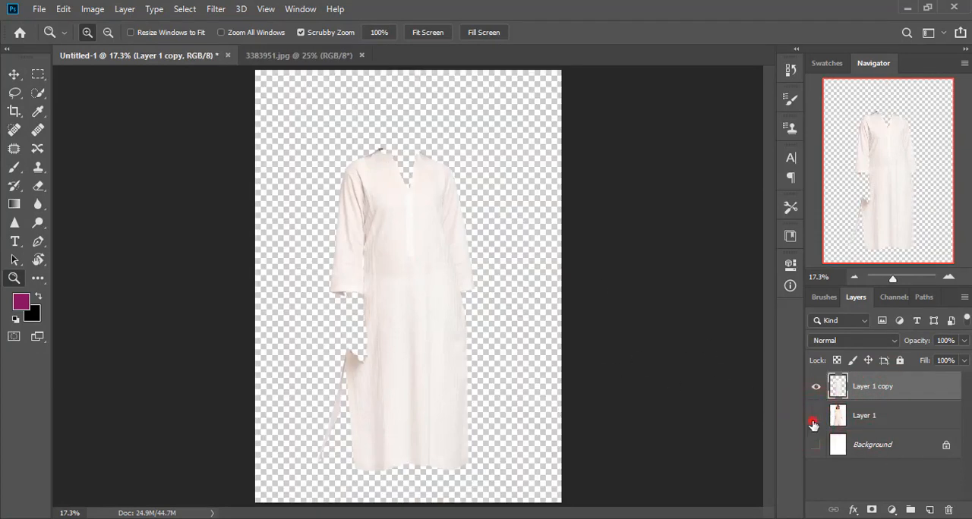
left_click(814, 418)
left_click(891, 510)
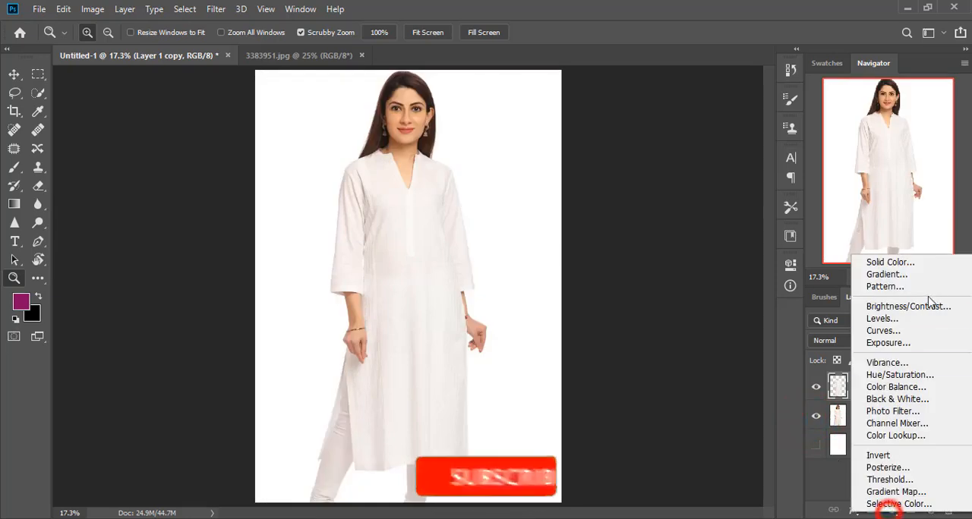
left_click(890, 289)
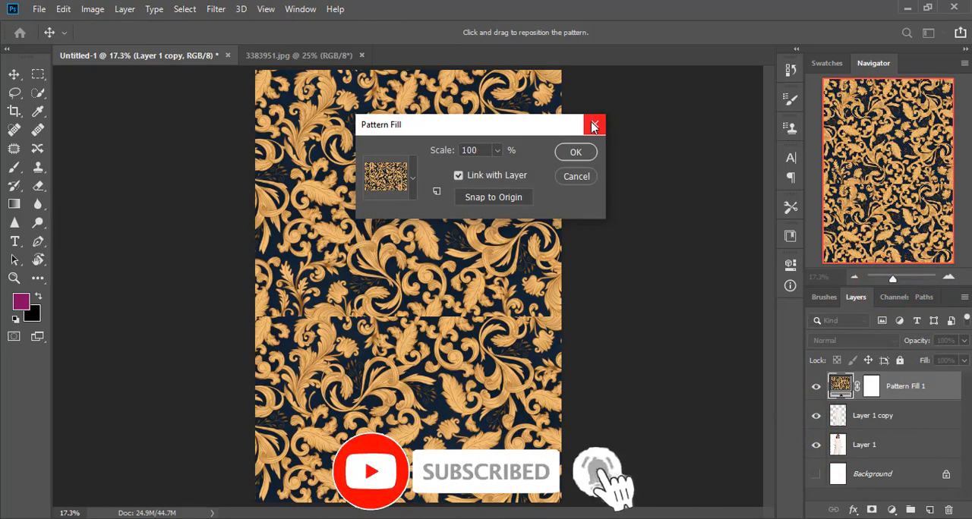
left_click(593, 124)
- Open the navy and gold floral image 5eddf0d7debaa.jpg from the women pattern folder without adjustments
left_click(36, 8)
left_click(63, 37)
scroll(426, 205, "down", 5)
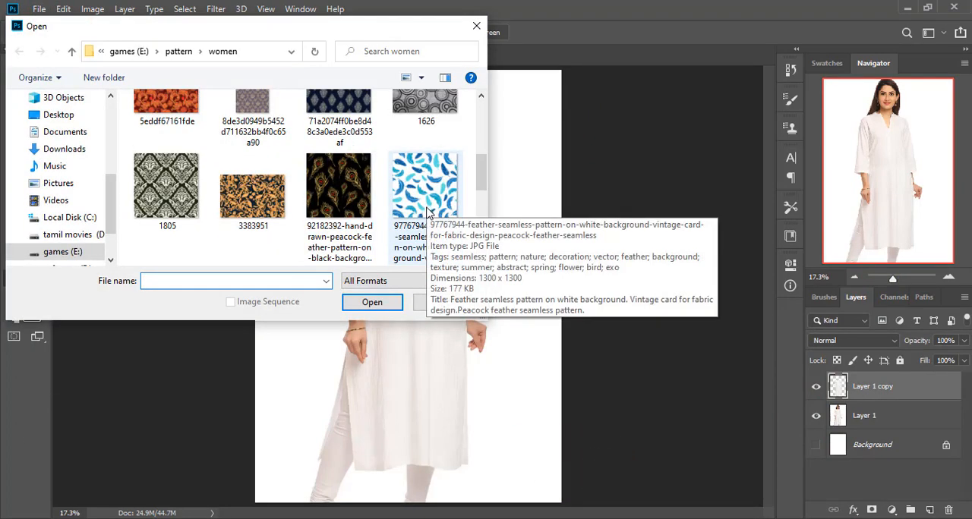
scroll(427, 212, "down", 3)
scroll(427, 212, "down", 2)
scroll(427, 214, "up", 3)
scroll(427, 213, "up", 5)
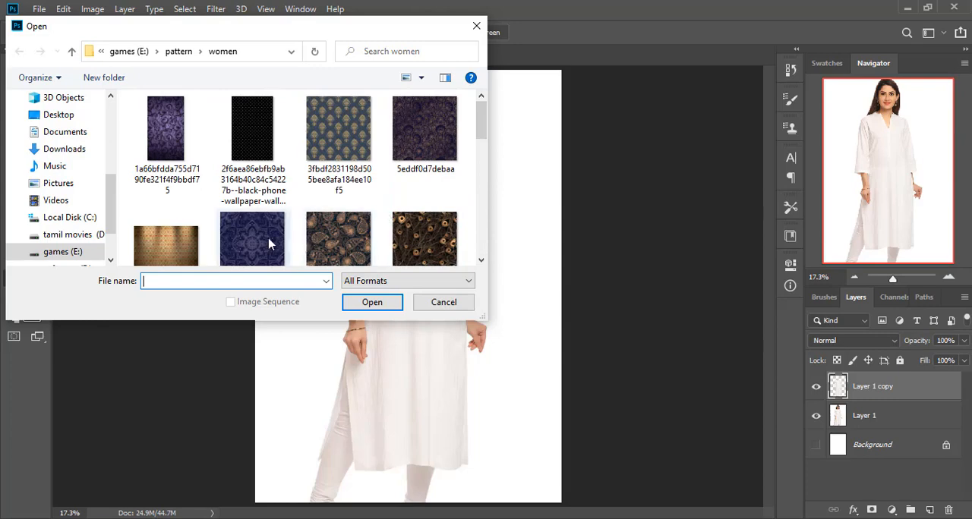
left_click(431, 159)
left_click(371, 302)
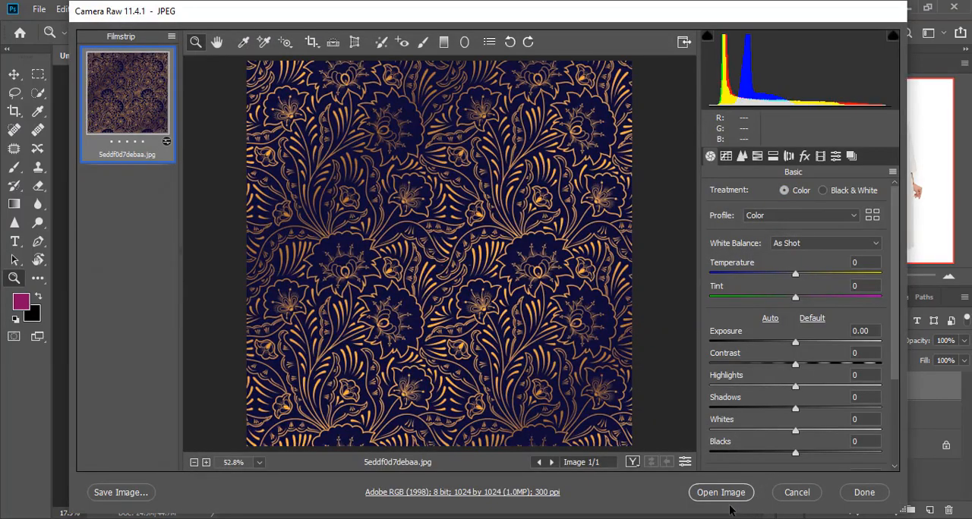
left_click(722, 494)
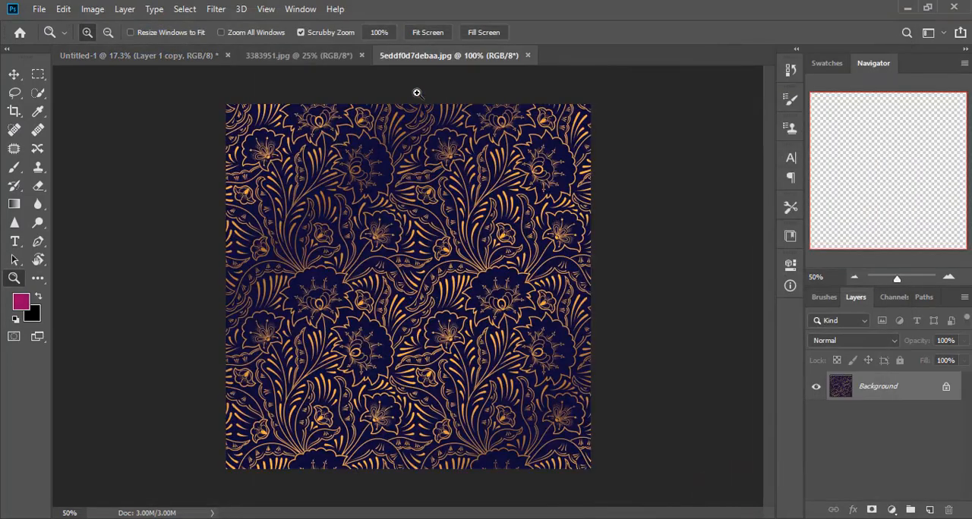
- Define the navy floral image as a pattern named 5eddf0d7debaa.jpg
left_click(60, 8)
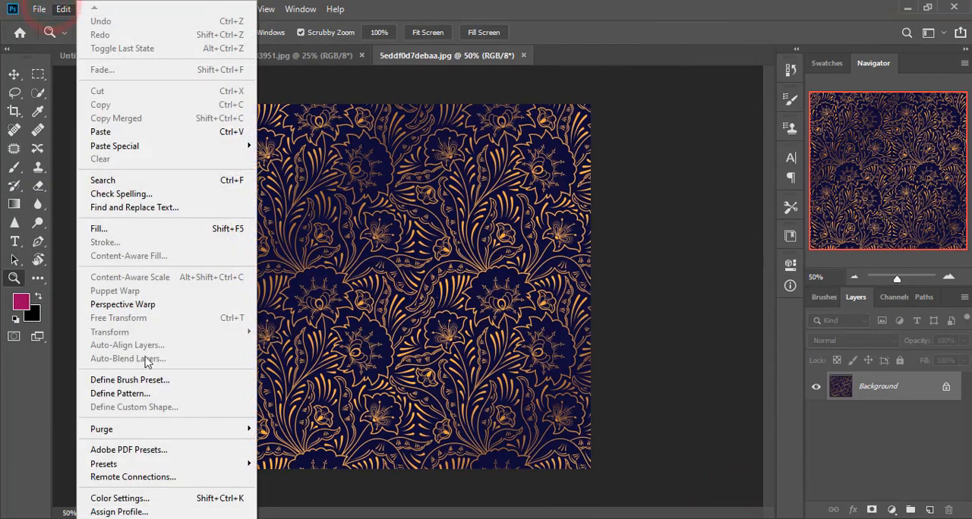
left_click(150, 393)
left_click(629, 164)
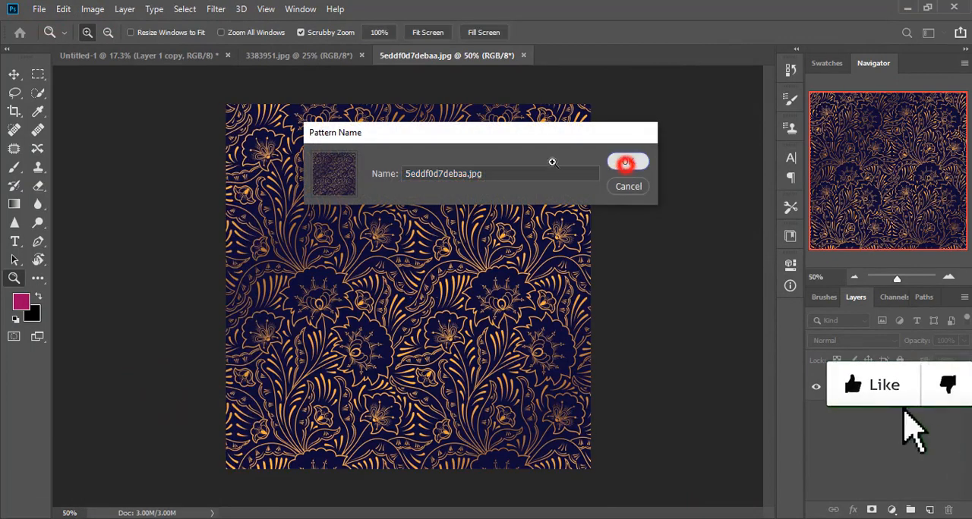
- In Untitled-1, set the blend mode of the navy floral pattern fill clipped to the dress to Linear Burn
left_click(272, 57)
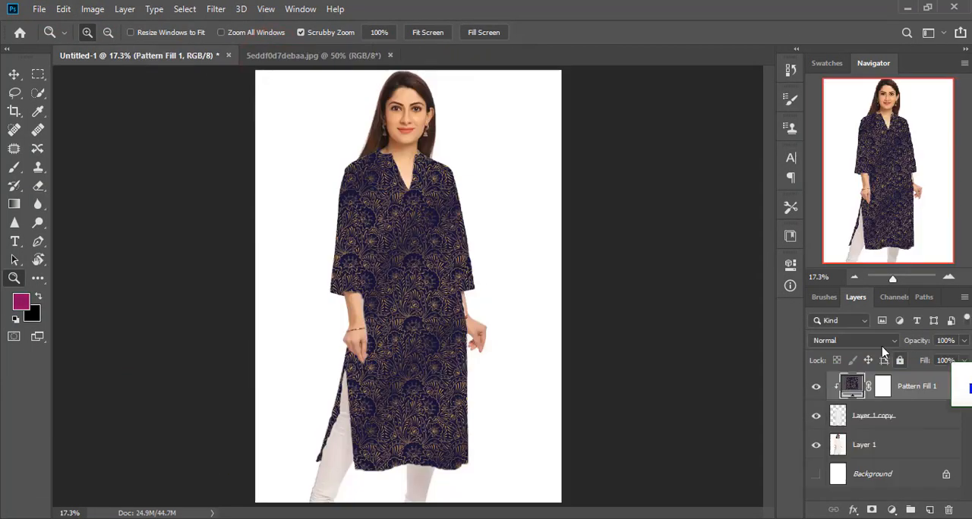
left_click(875, 341)
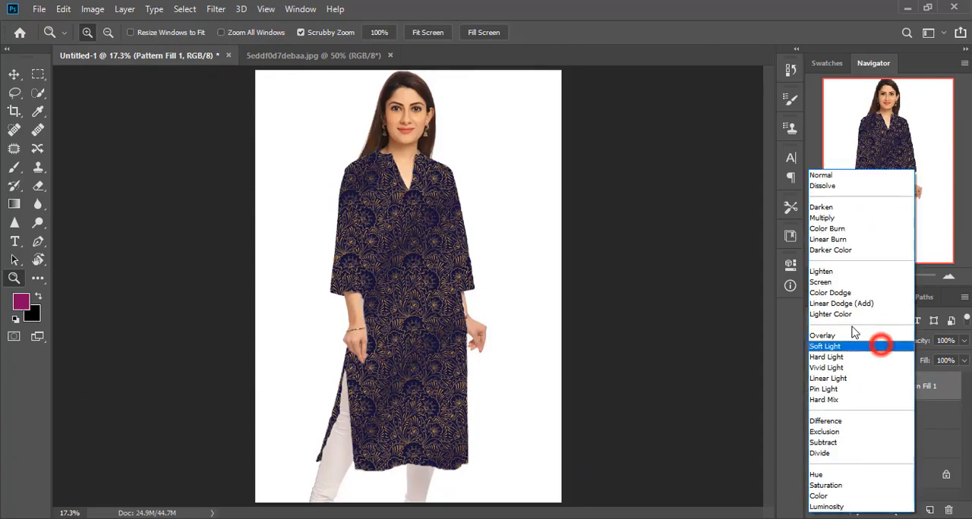
left_click(836, 240)
left_click_drag(431, 303, 415, 326)
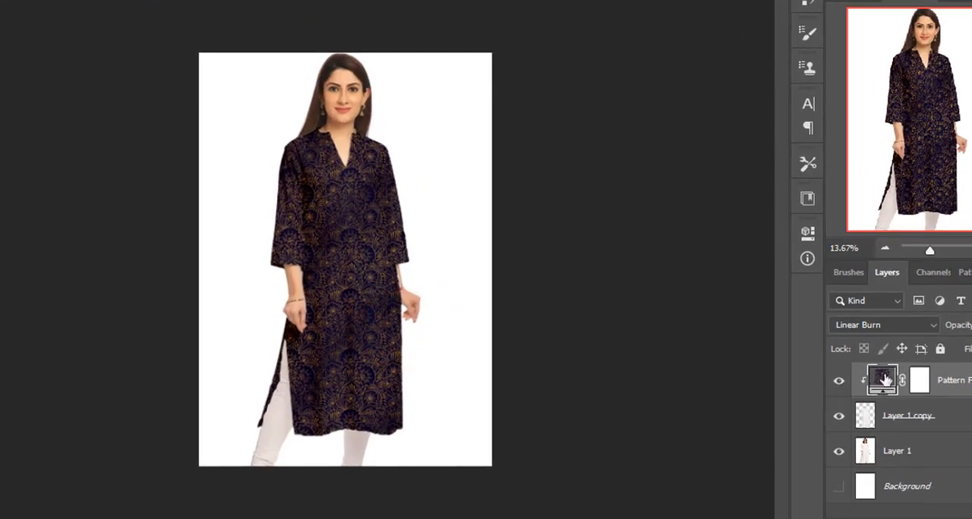
- Change the pattern fill clipped to the woman's dress to the black pattern with gold peacock feathers
double_click(879, 388)
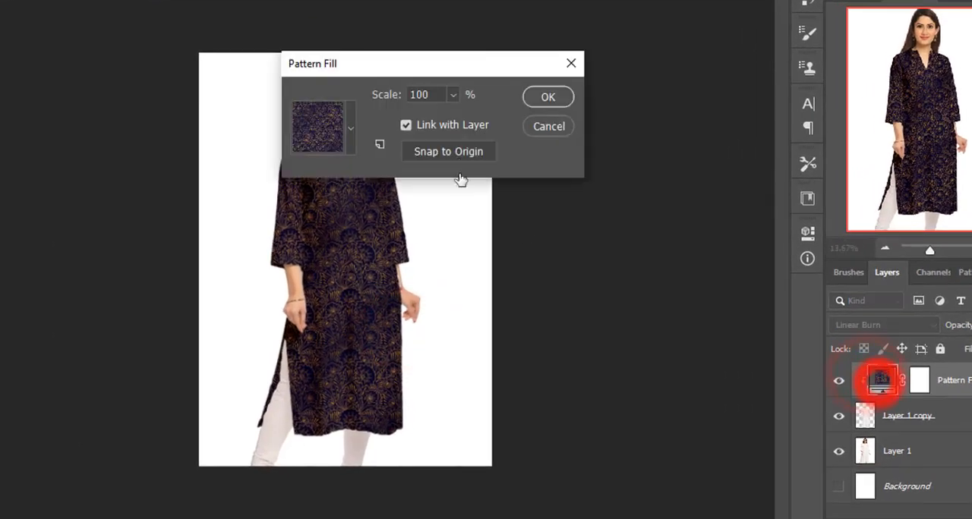
left_click(350, 129)
left_click(289, 237)
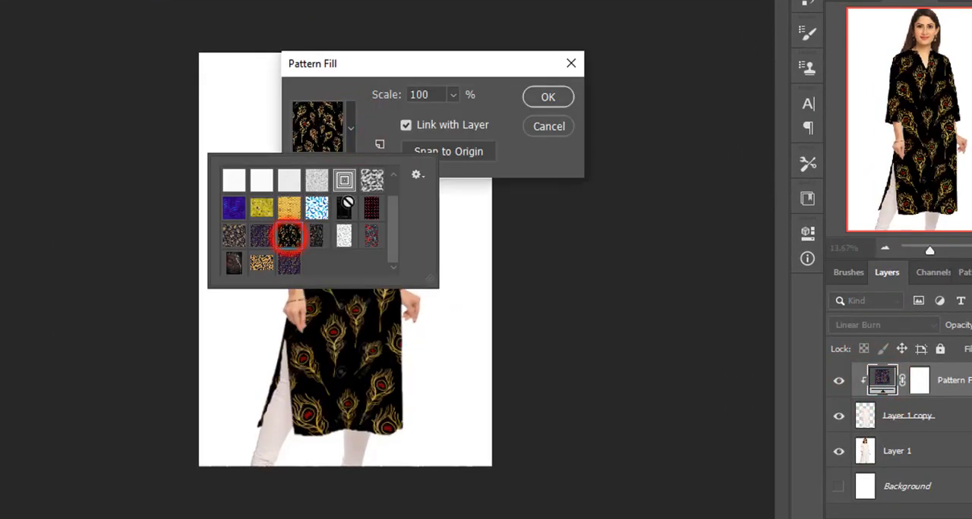
left_click(548, 96)
left_click_drag(358, 168, 376, 227)
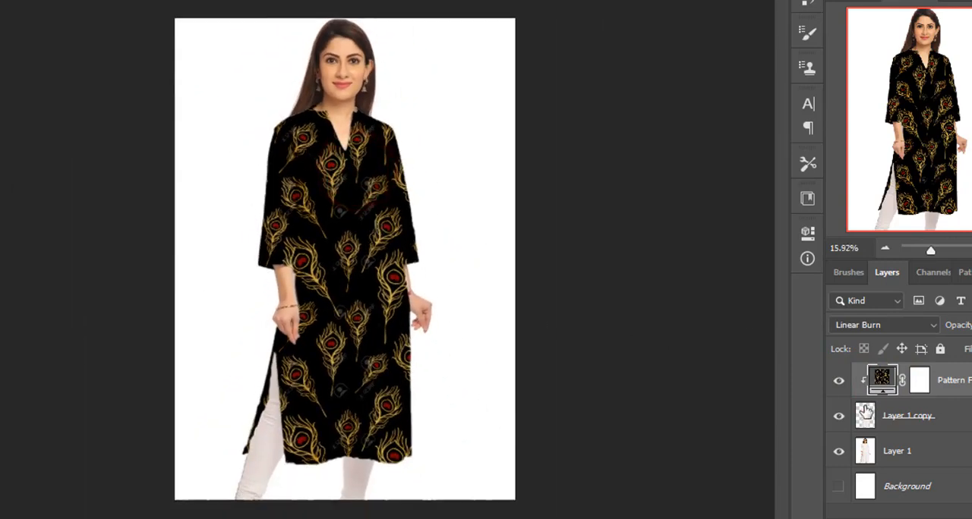
- Change the dress's pattern fill to the black and tan paisley pattern and view the whole figure
double_click(882, 377)
left_click(351, 126)
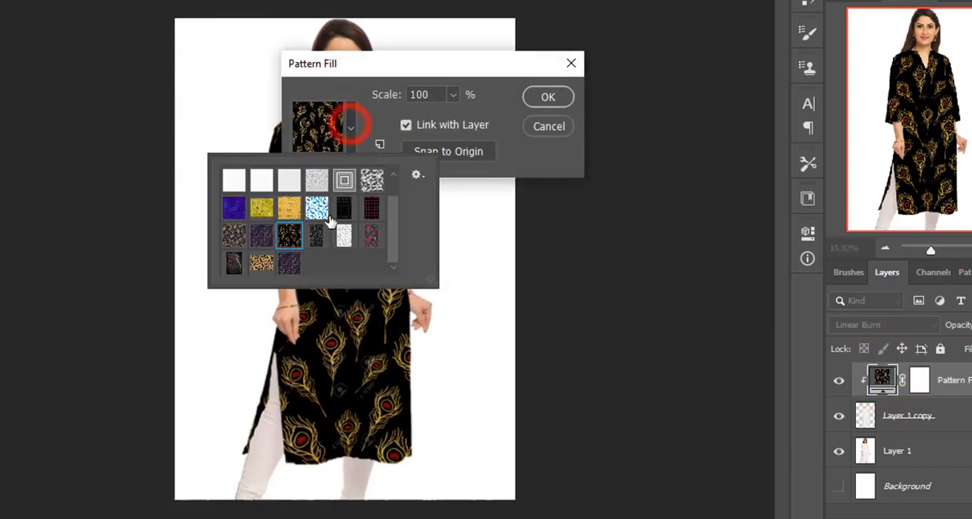
left_click(231, 236)
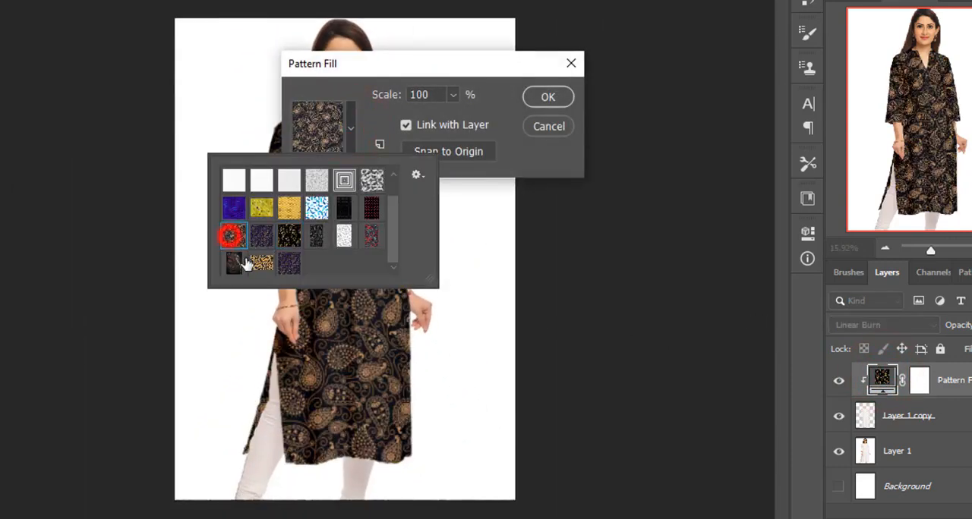
left_click(536, 100)
left_click_drag(417, 228, 451, 284)
key("ctrl+0")
- Preview the dark Buddha face pattern on the dress, but apply the black pattern with small red motifs
double_click(885, 381)
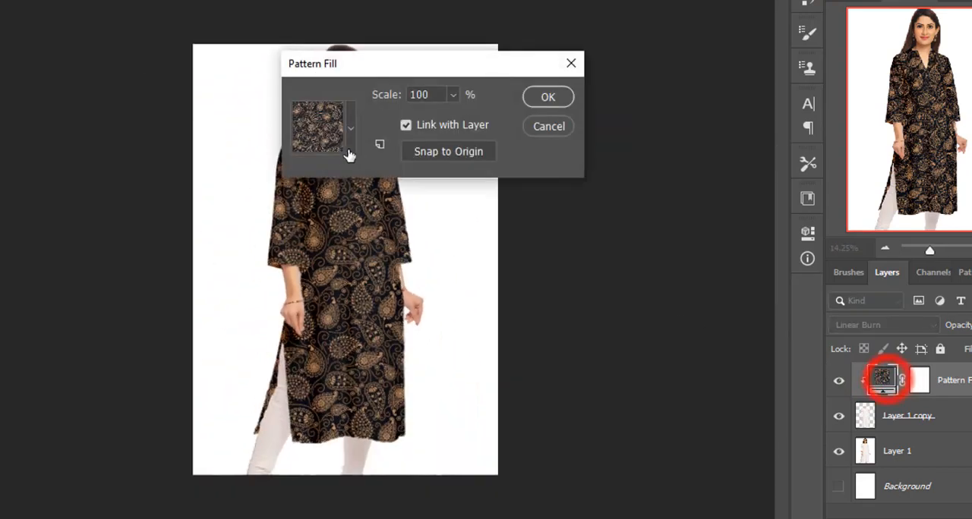
left_click(351, 142)
left_click(234, 266)
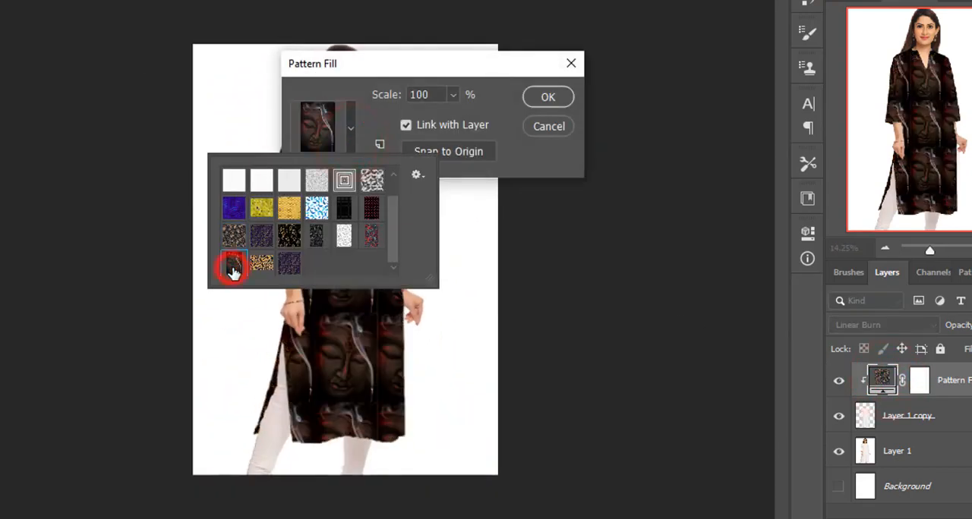
left_click(371, 207)
left_click(549, 96)
left_click(550, 96)
left_click(323, 219)
left_click_drag(423, 351, 347, 292)
- Apply the blue feather pattern to the dress's fill layer and preview other blend modes while keeping Linear Burn
double_click(881, 375)
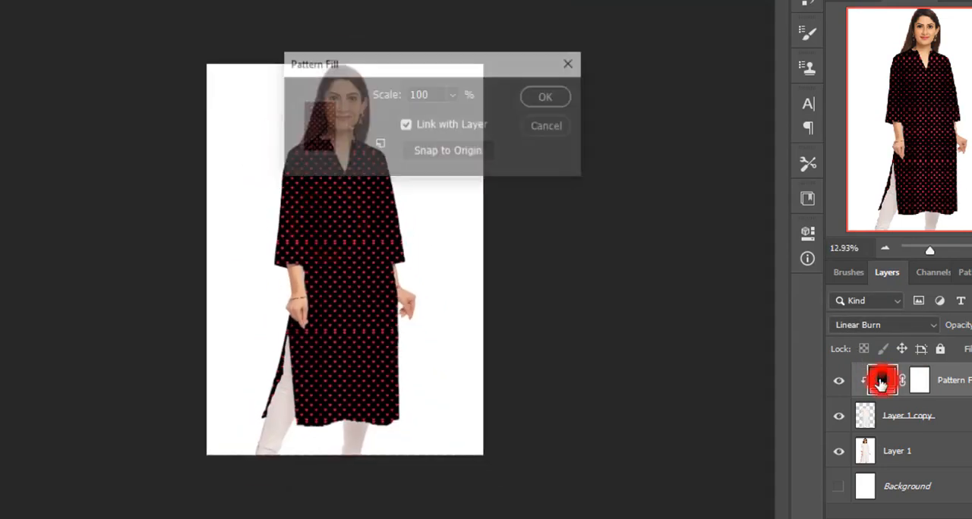
left_click(351, 128)
left_click(315, 213)
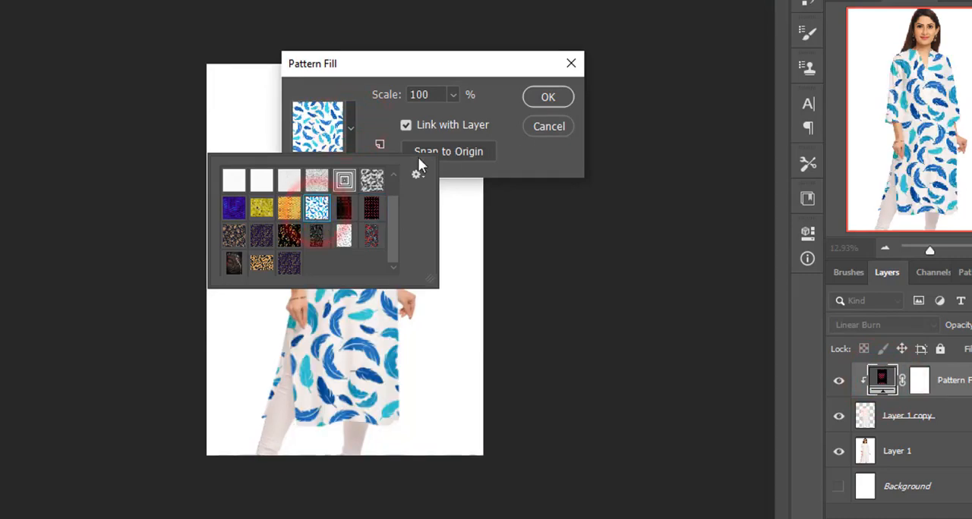
left_click(537, 98)
left_click(350, 206)
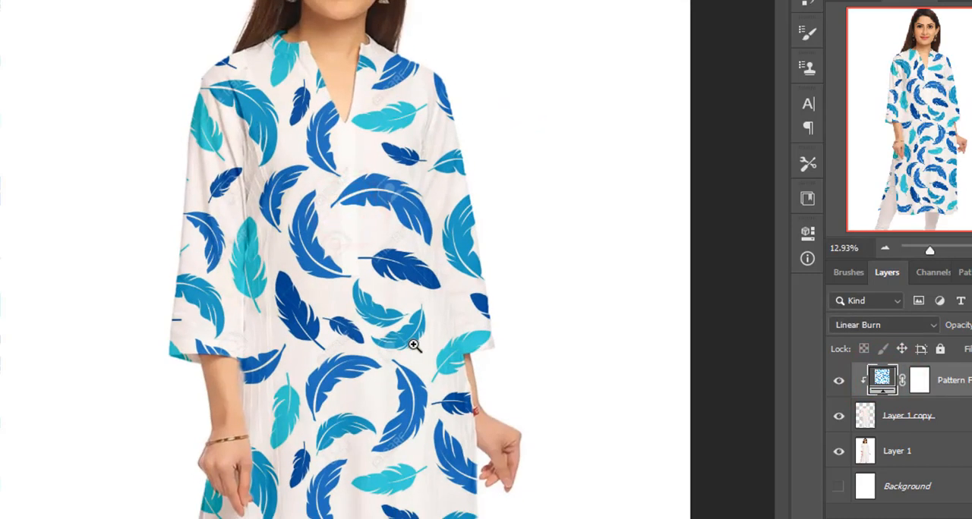
left_click(875, 326)
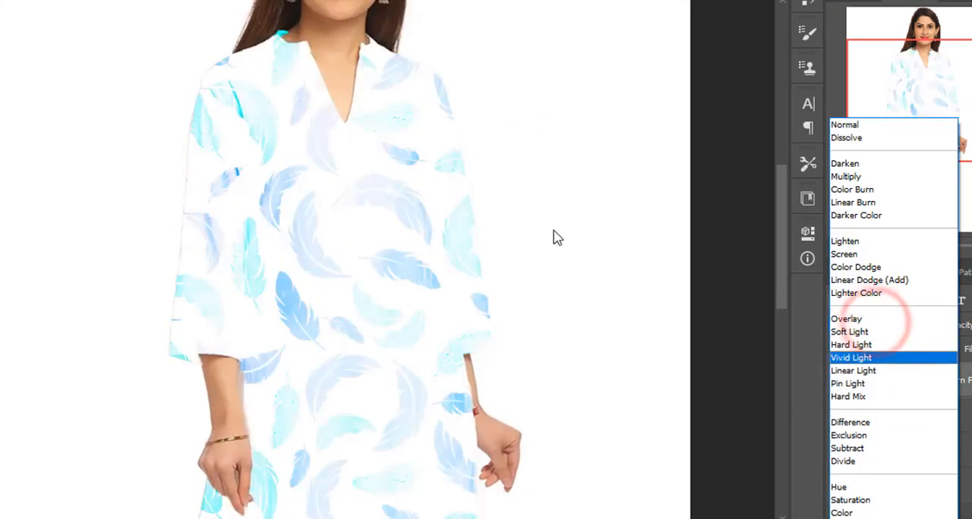
left_click(602, 221)
- Change the dress's pattern fill to the black and grey doodle pattern and inspect it over the whole dress
double_click(883, 378)
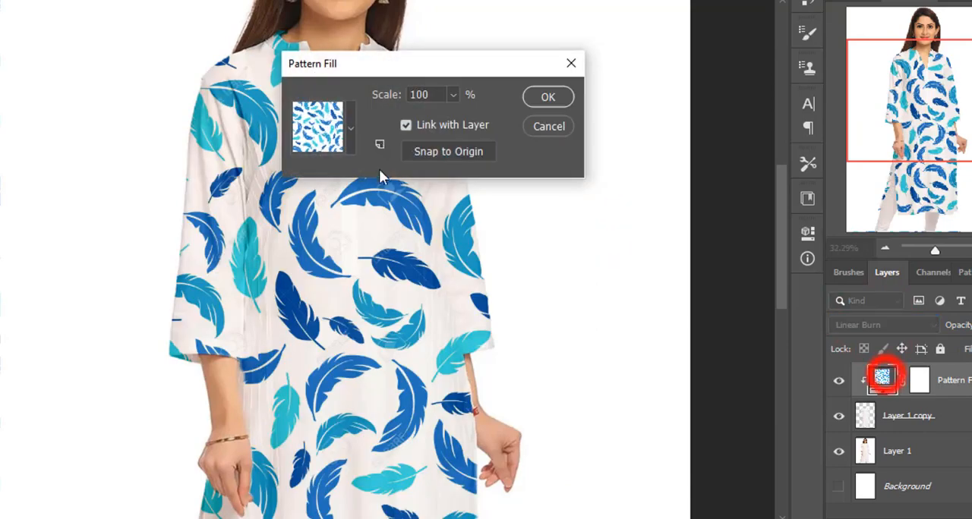
left_click(349, 128)
left_click(316, 237)
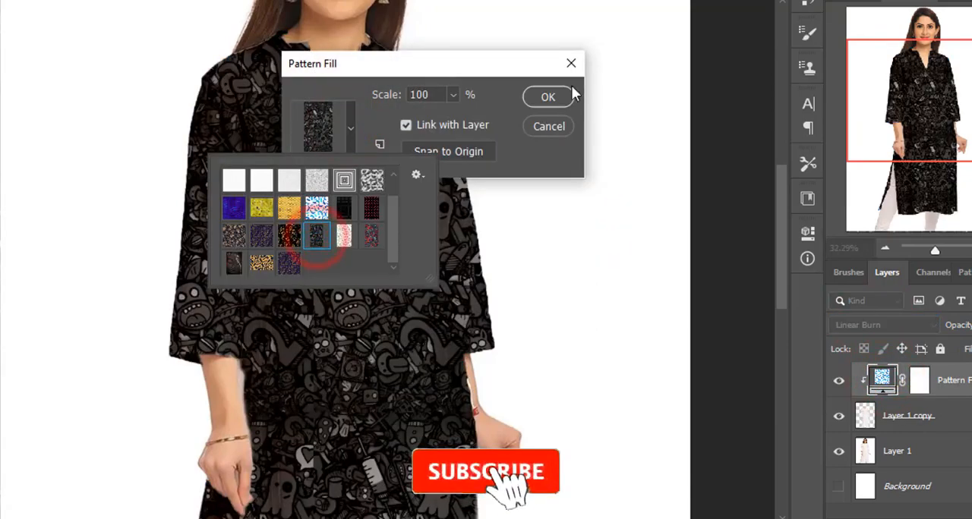
left_click(549, 95)
scroll(458, 275, "down", 3)
scroll(463, 275, "down", 4)
left_click_drag(366, 213, 334, 215)
scroll(416, 213, "up", 3)
left_click_drag(417, 202, 420, 277)
key("ctrl+0")
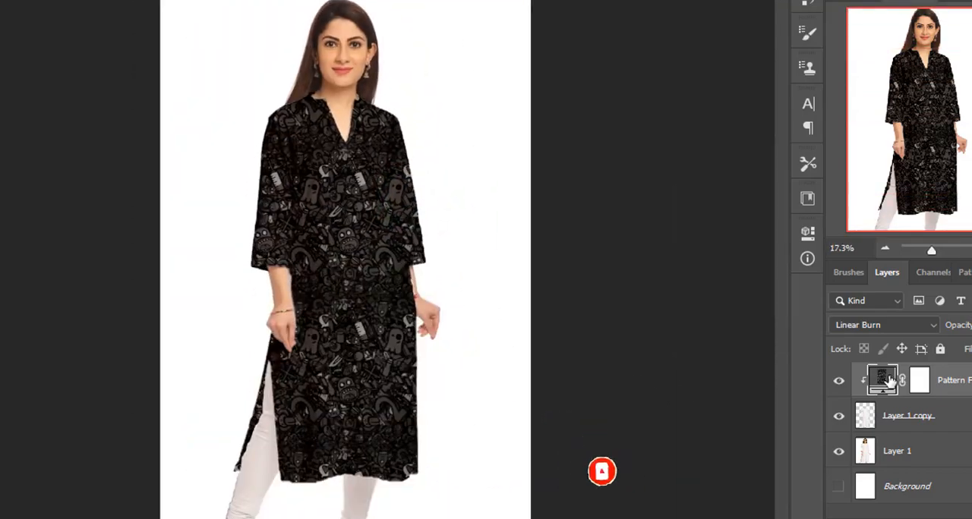
- Preview the Buddha face pattern again, but apply the black pattern with golden leaf scrolls to the dress
double_click(883, 379)
left_click(350, 129)
left_click(241, 263)
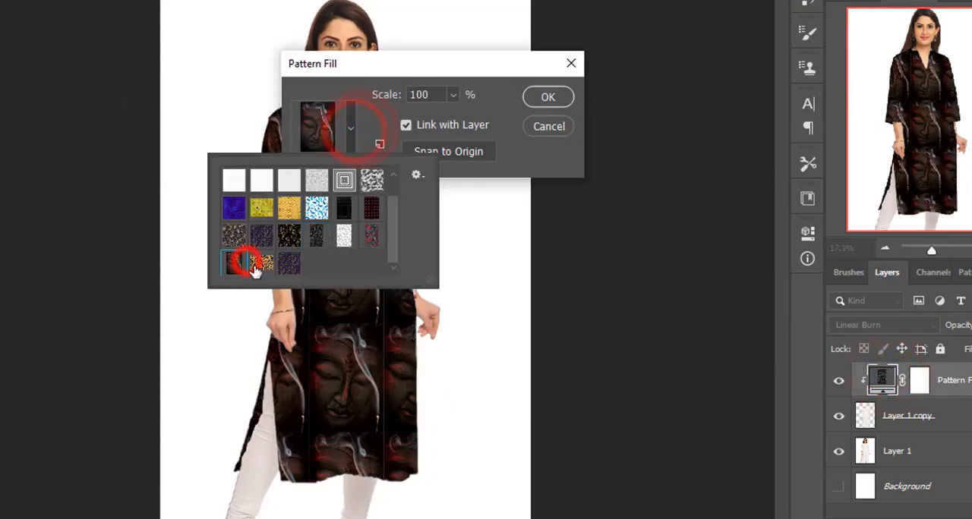
left_click(260, 265)
left_click(556, 95)
left_click(557, 91)
left_click_drag(341, 213, 193, 173)
- Open the grey circles image 1626 from the women pattern folder
left_click(39, 9)
left_click(50, 41)
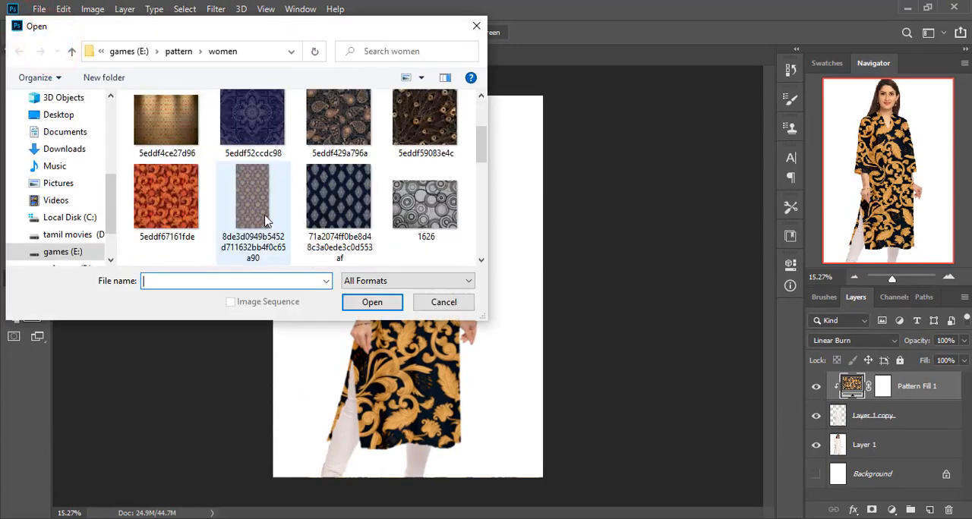
scroll(265, 220, "down", 2)
scroll(265, 220, "up", 1)
left_click(420, 125)
left_click(361, 305)
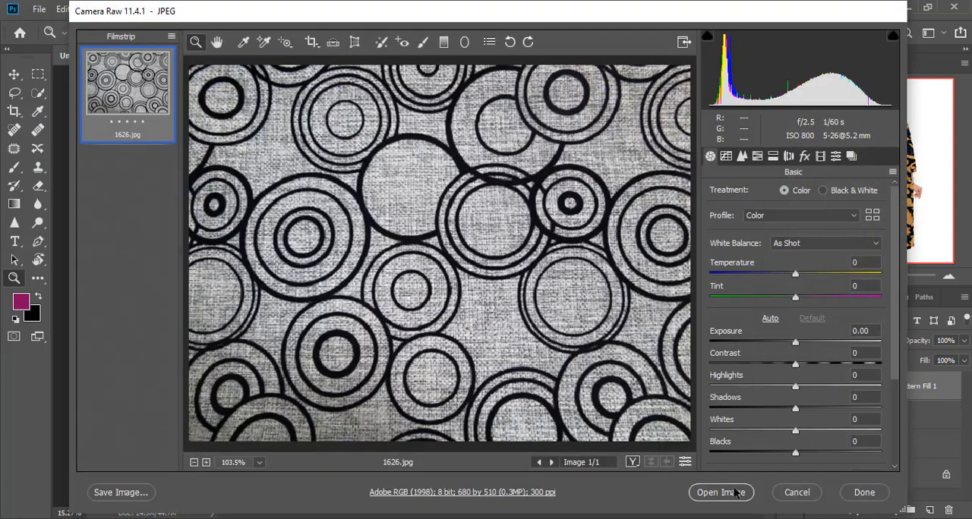
left_click(727, 490)
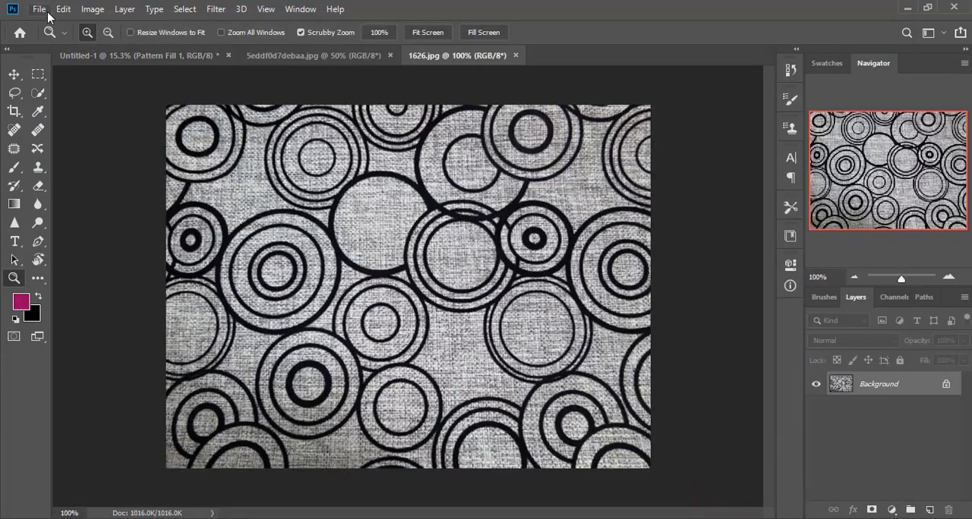
- Define the grey circles image 1626.jpg as a pattern
left_click(63, 9)
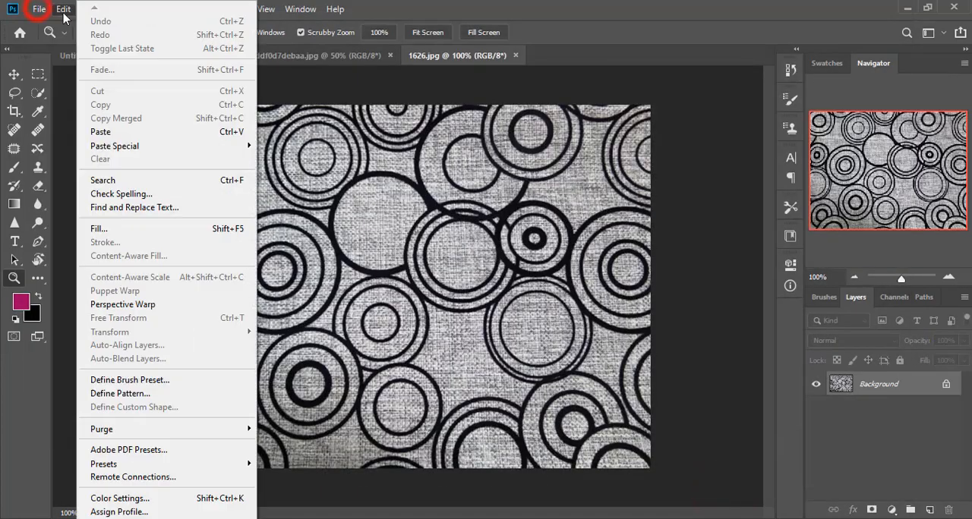
left_click(115, 395)
left_click(628, 161)
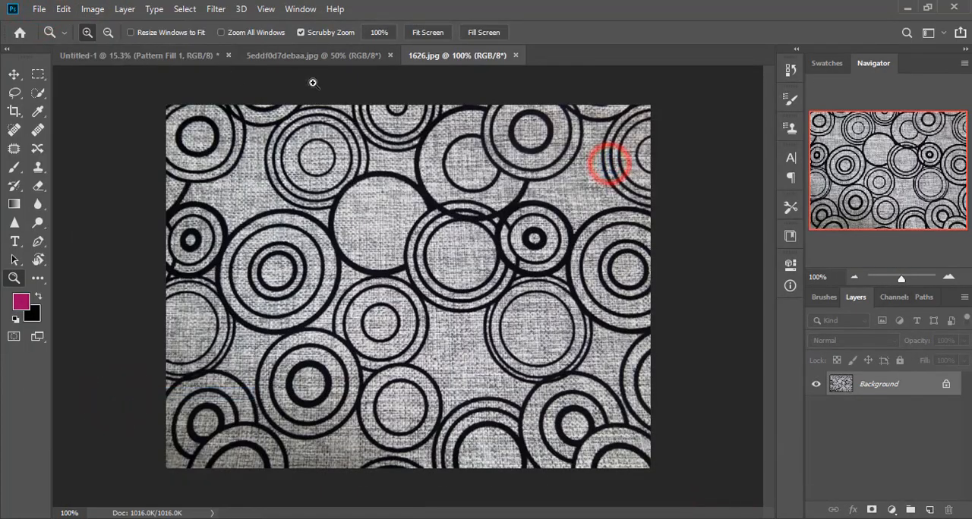
- In Untitled-1, change the dress's pattern fill to the grey circles pattern and inspect it up close
left_click(287, 55)
left_click(167, 55)
double_click(852, 382)
left_click(410, 177)
left_click(384, 291)
left_click(573, 152)
left_click_drag(420, 241, 501, 289)
scroll(504, 341, "up", 2)
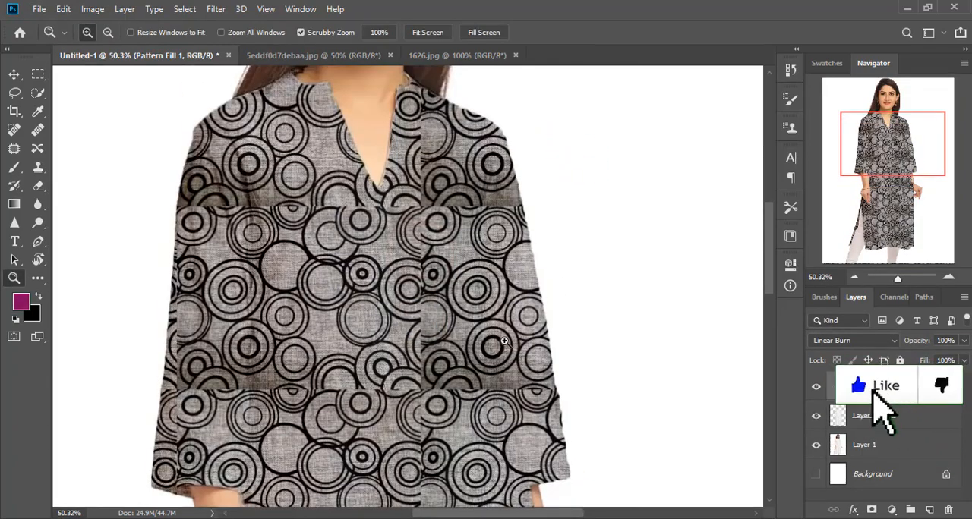
scroll(504, 341, "down", 5)
left_click(467, 287, "alt")
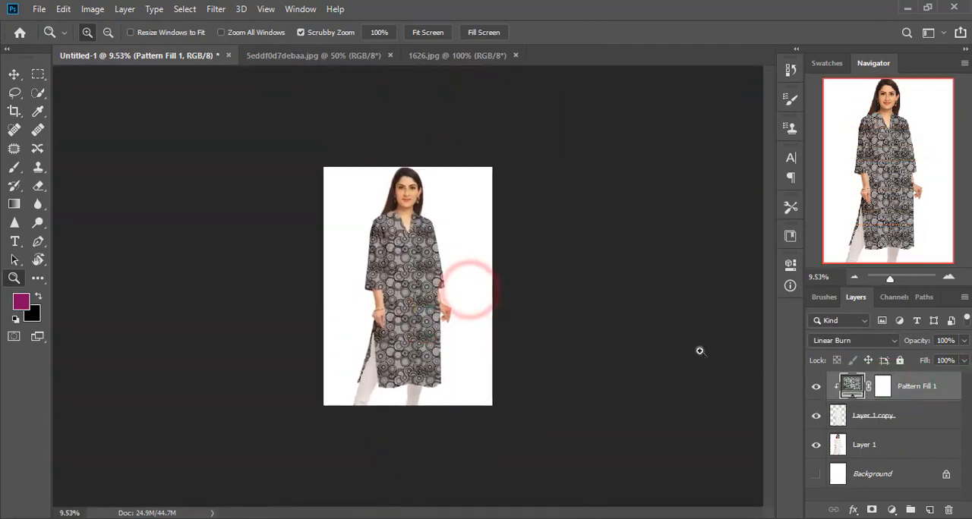
- Change the dress's pattern fill to the navy and gold floral pattern
double_click(849, 387)
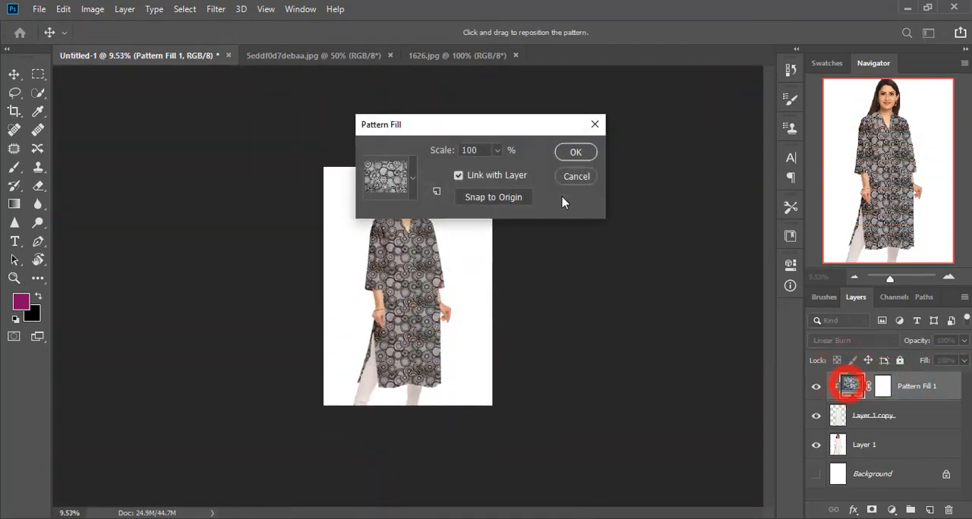
left_click(414, 179)
left_click(363, 287)
left_click(562, 155)
left_click_drag(404, 264, 496, 363)
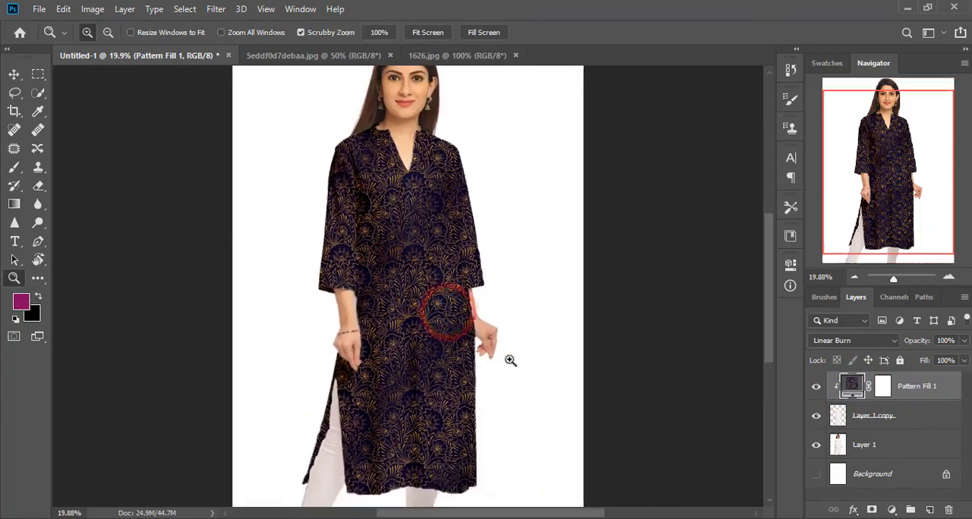
- Change the dress's pattern fill to the yellow pattern with small dark dots
double_click(846, 384)
left_click(413, 180)
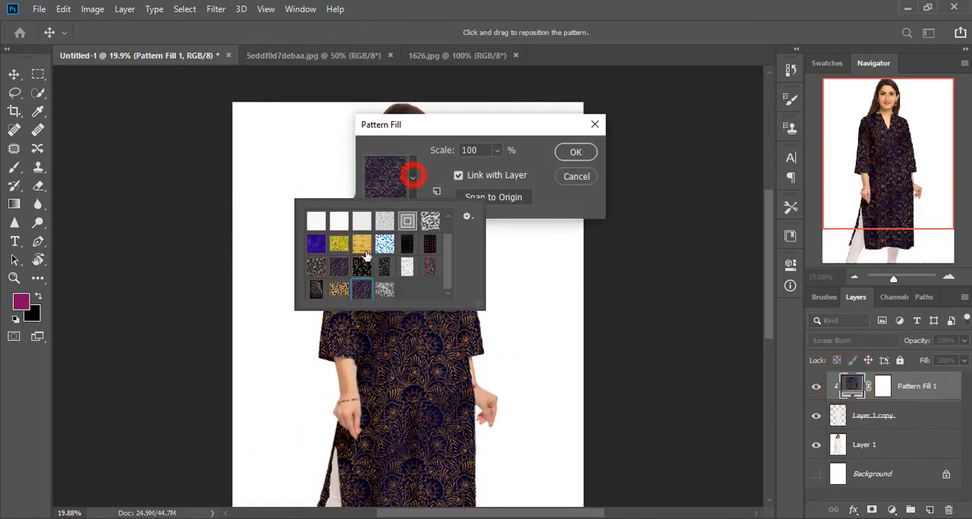
left_click(359, 243)
left_click(577, 154)
left_click_drag(478, 315, 526, 411)
- Try several patterns on the dress's fill layer and apply the white one with small blue flowers
double_click(848, 389)
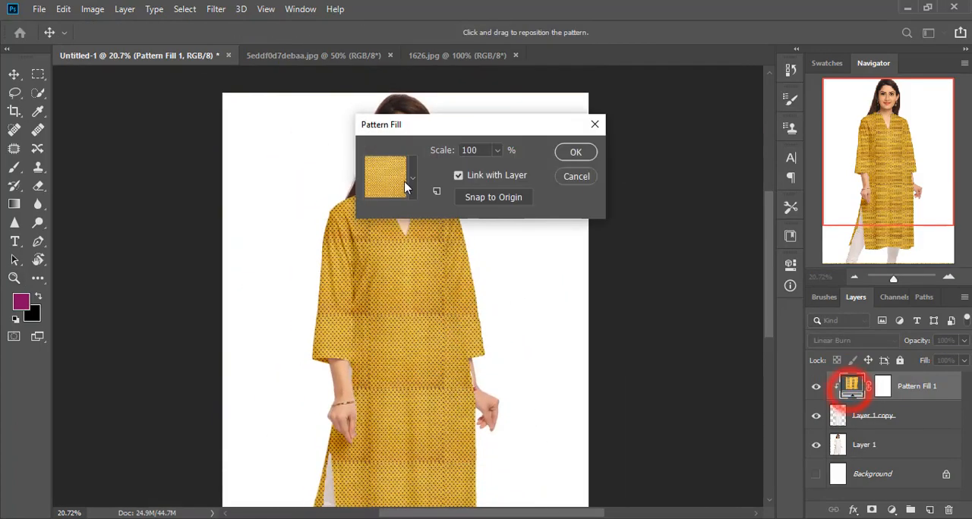
left_click(412, 179)
left_click(342, 243)
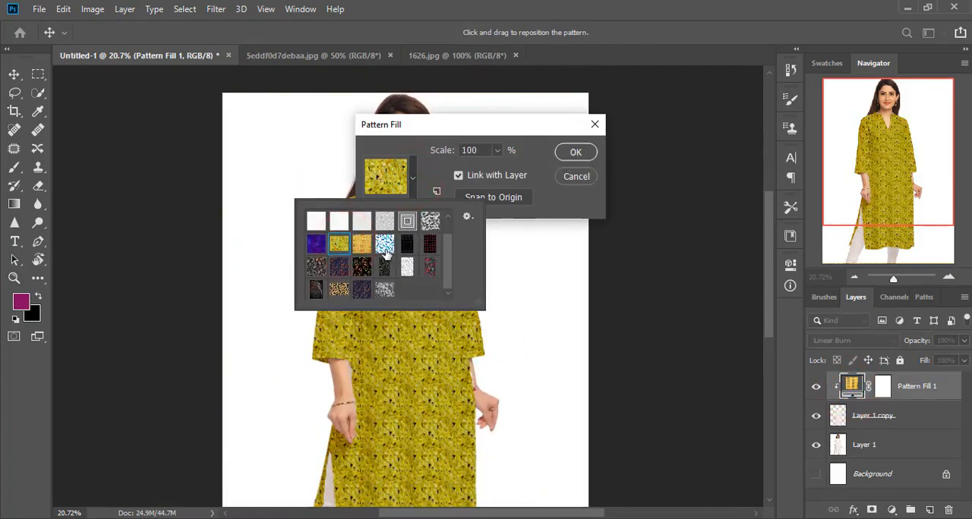
left_click(315, 267)
left_click(338, 267)
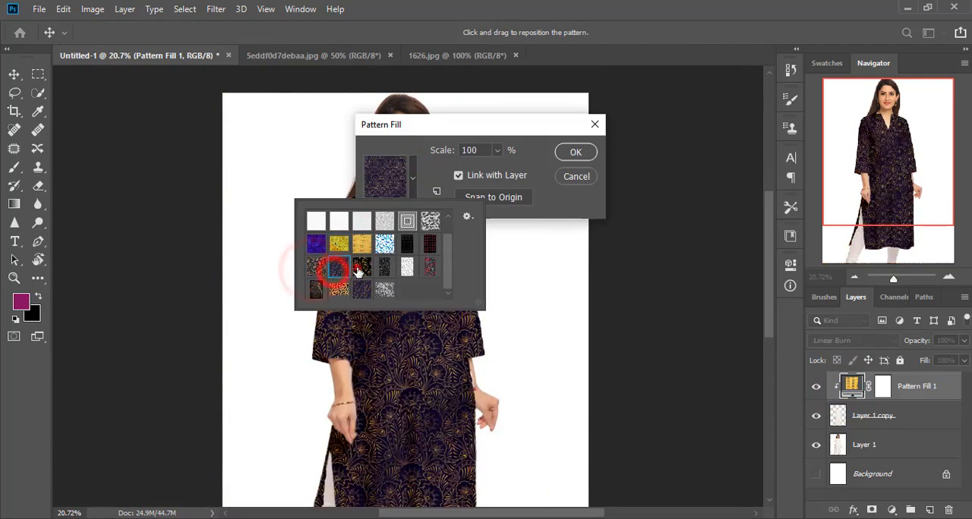
left_click(361, 265)
left_click(387, 268)
left_click(406, 266)
left_click(574, 152)
key("z")
left_click_drag(443, 276, 457, 368)
scroll(458, 369, "down", 4)
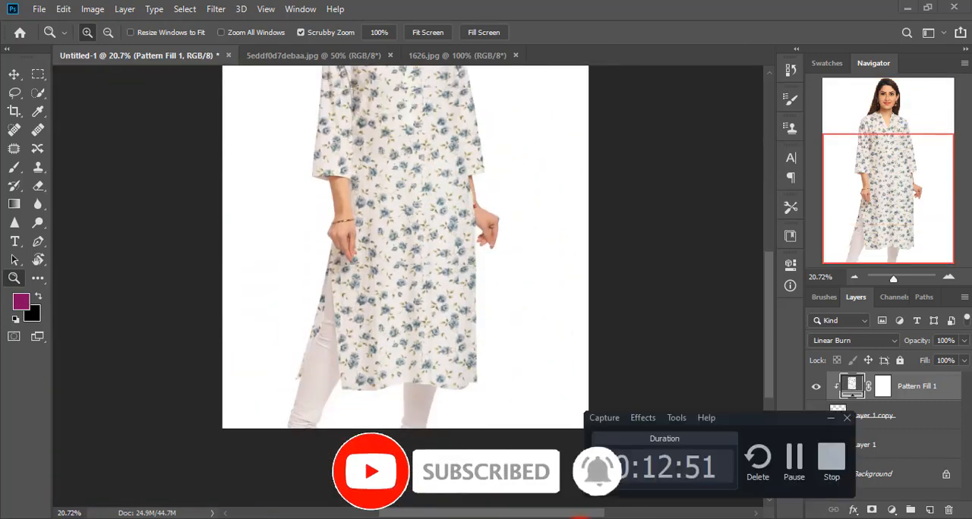